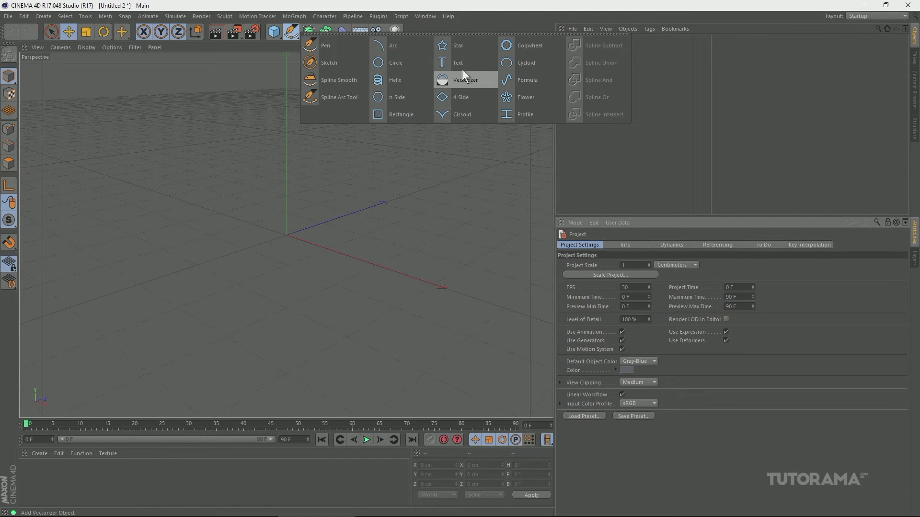
Draw a closed five-point Bezier spline with the Pen in the Perspective view and delete it.
click(329, 45)
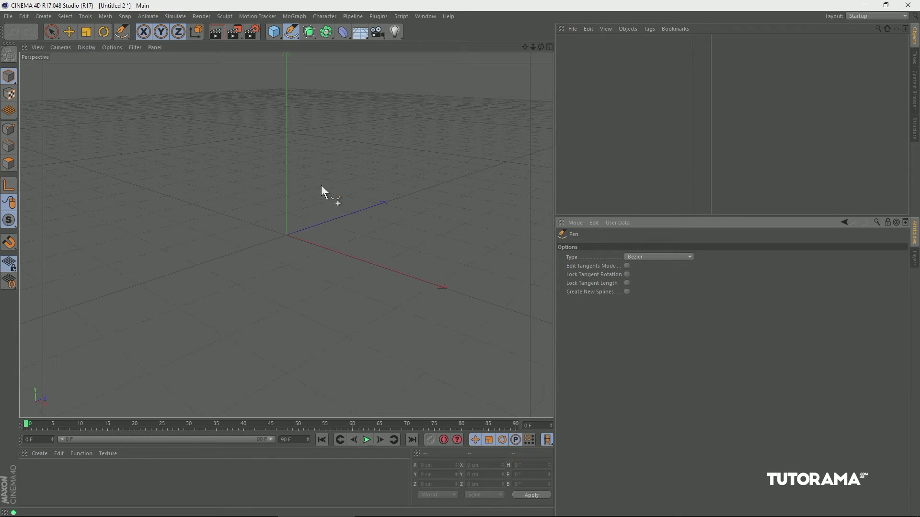
click(178, 230)
click(235, 180)
click(366, 193)
click(409, 297)
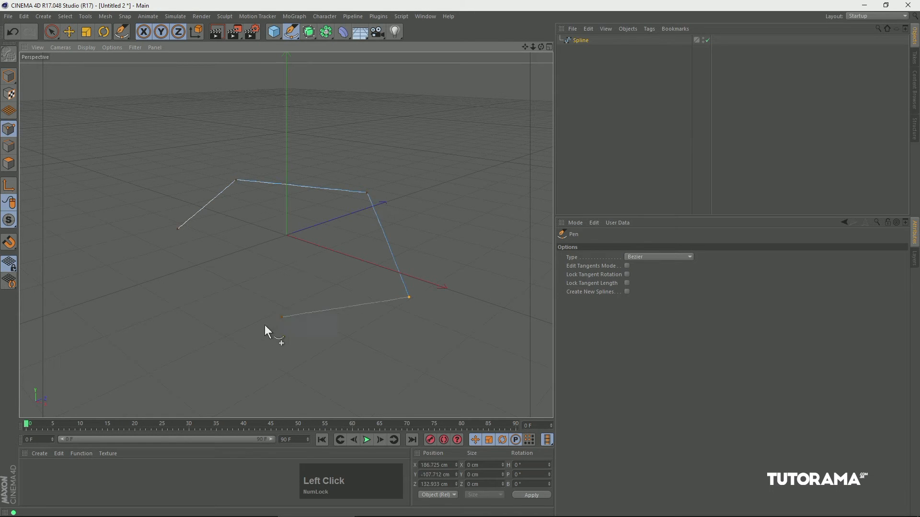
click(242, 342)
click(178, 229)
alt+drag(251, 237, 373, 220)
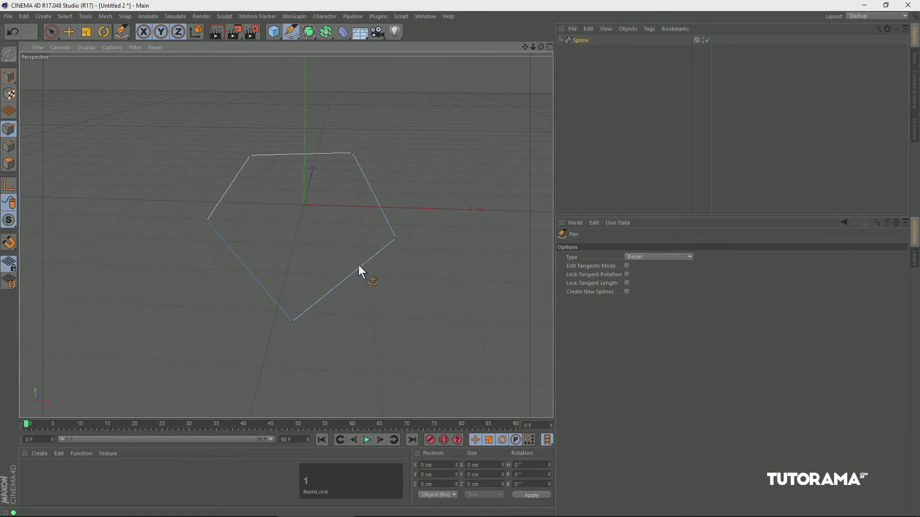
click(577, 43)
key(Delete)
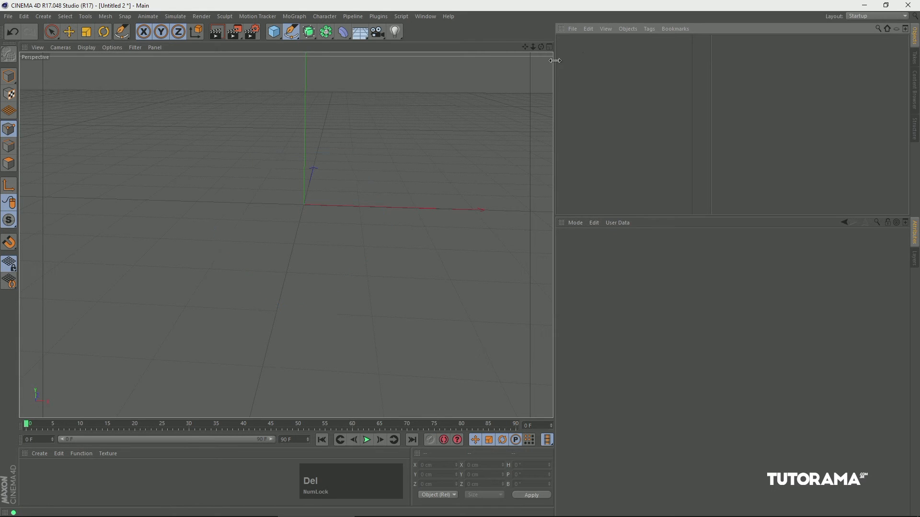
Draw a closed four-cornered spline around the origin with the Pen in the Top view.
key(F2)
key(2)
drag(376, 168, 359, 180)
key(1)
drag(391, 155, 384, 186)
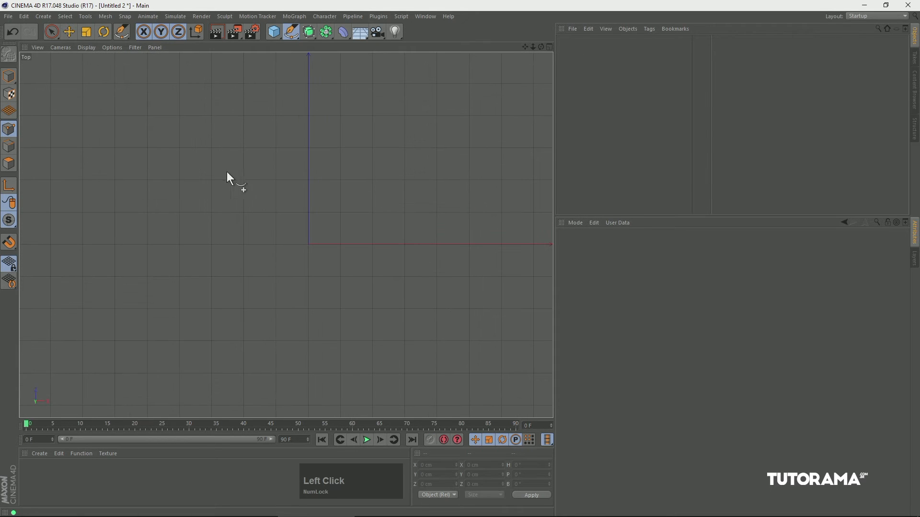
click(240, 171)
click(388, 154)
click(395, 318)
click(264, 326)
click(241, 171)
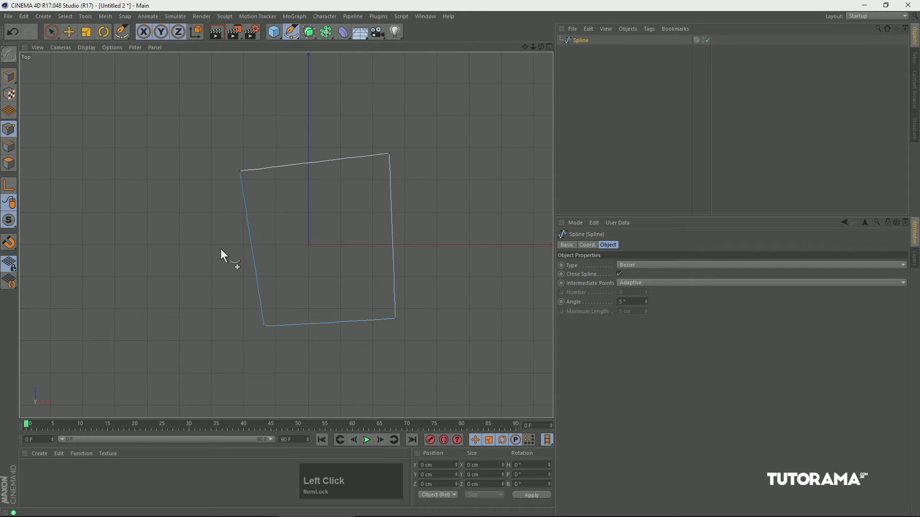
Draw a second, rectangular closed spline above the X axis in the Front view and end the drawing.
key(F1)
drag(333, 214, 349, 225)
key(F4)
click(238, 140)
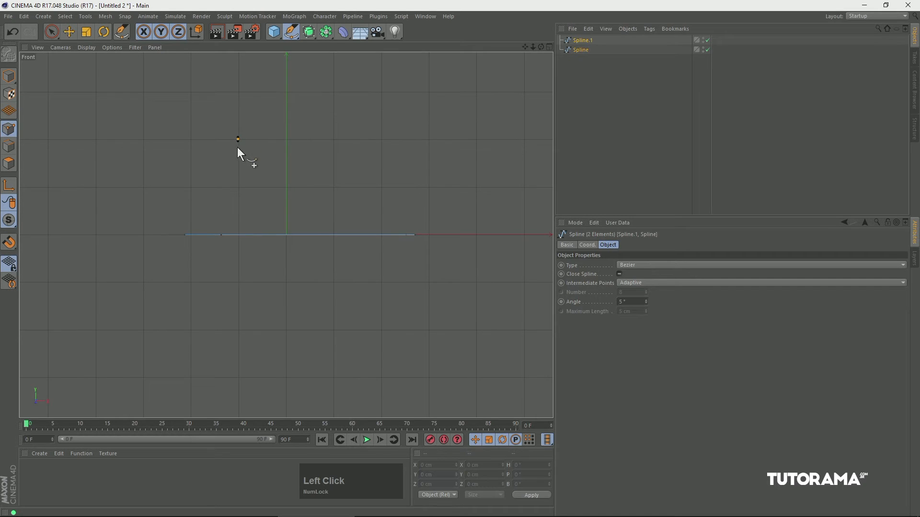
click(239, 223)
click(383, 223)
click(382, 139)
click(238, 140)
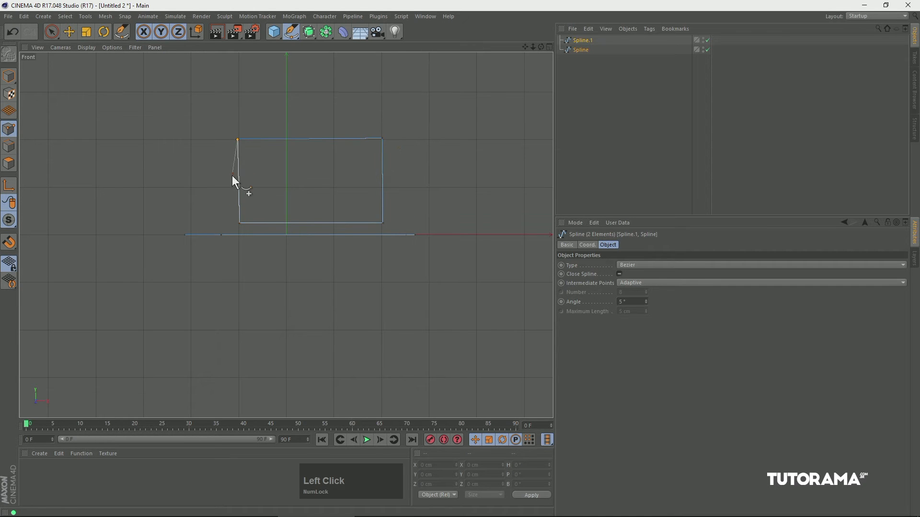
key(Escape)
key(Escape)
View both splines from an angle in the Perspective view and delete them.
key(F1)
alt+drag(271, 158, 312, 168)
drag(585, 41, 561, 67)
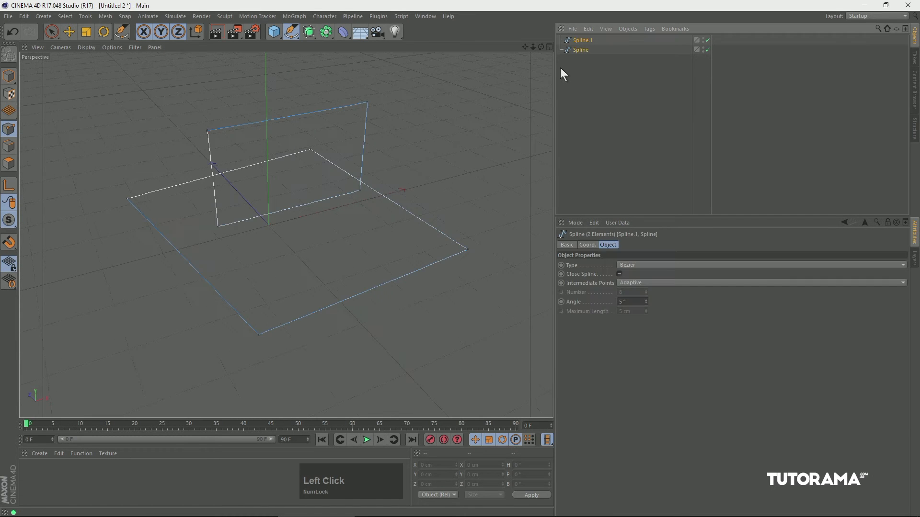
key(Delete)
Draw a closed teardrop Bezier spline with the Pen in the Front view, about 202 cm wide, with a rounded top and a pointed bottom.
click(291, 33)
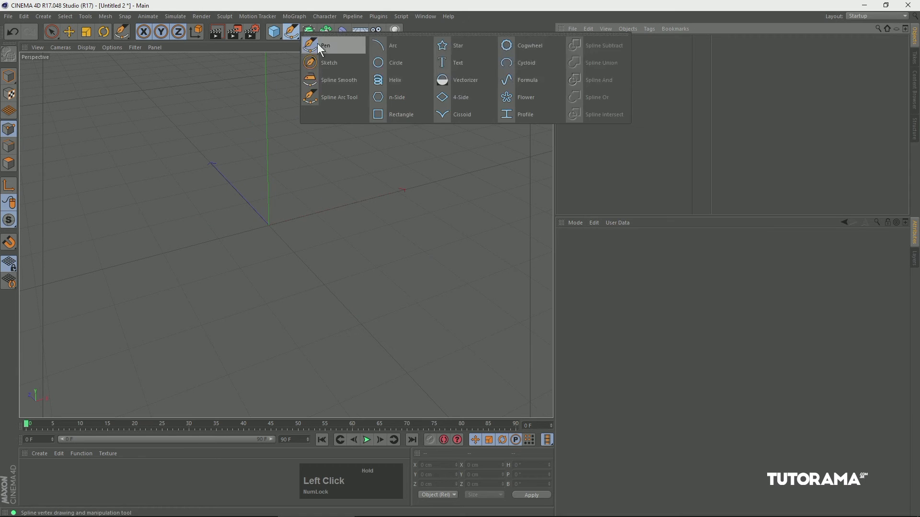
click(315, 42)
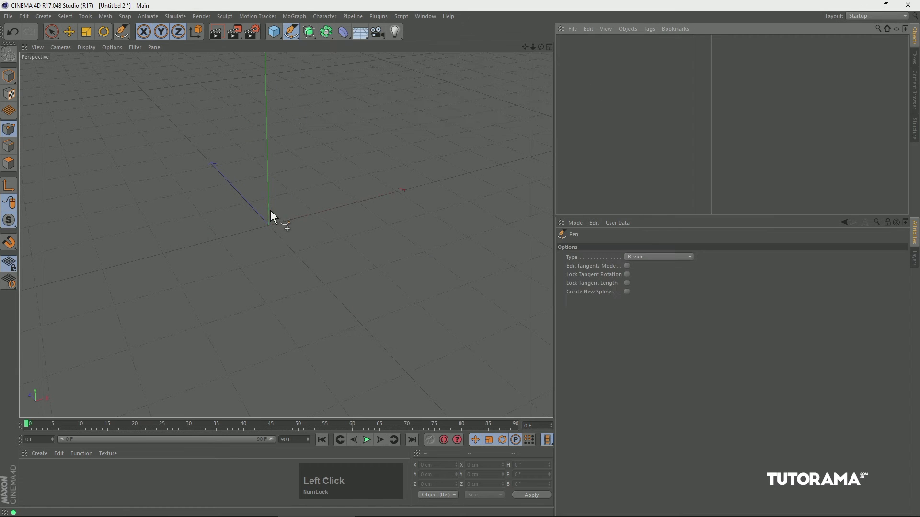
key(F4)
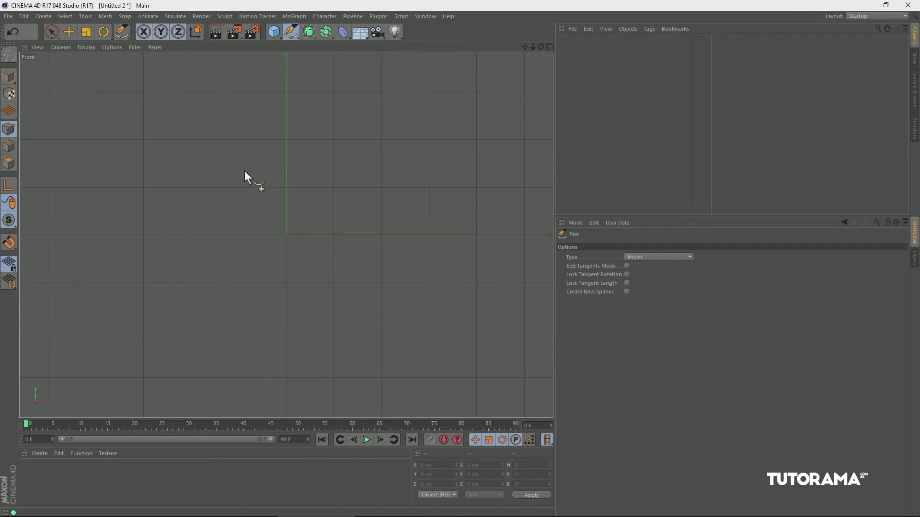
click(239, 187)
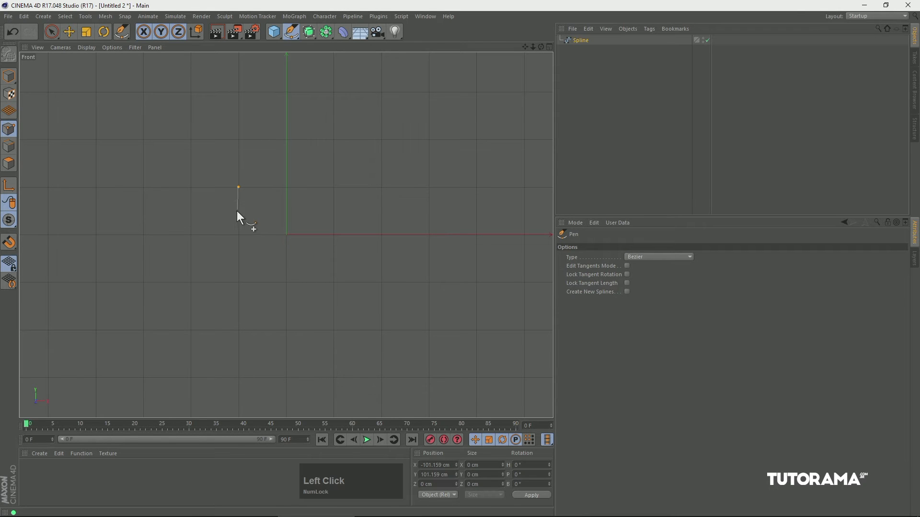
drag(287, 139, 322, 139)
click(335, 188)
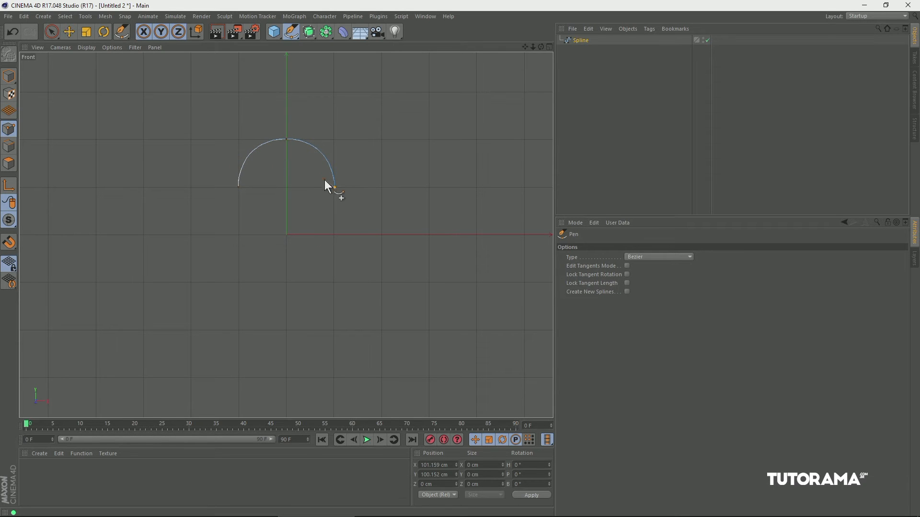
click(286, 281)
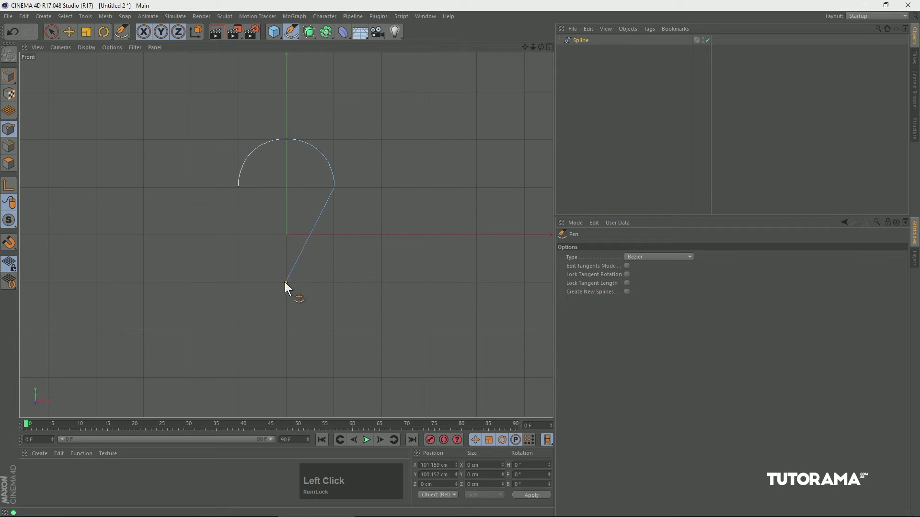
click(238, 188)
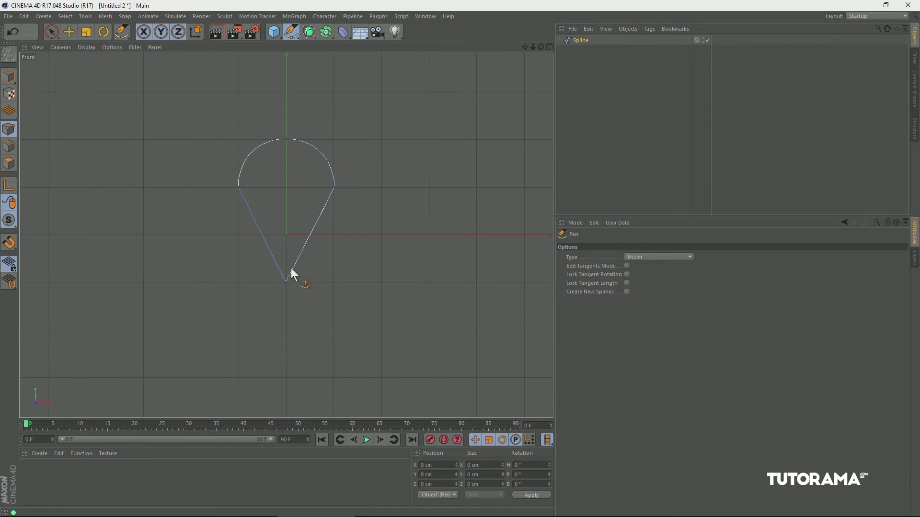
Add a point on the teardrop's upper-left arc with the Pen at about X -74.6 cm, Y 172.2 cm.
click(292, 36)
drag(291, 36, 310, 44)
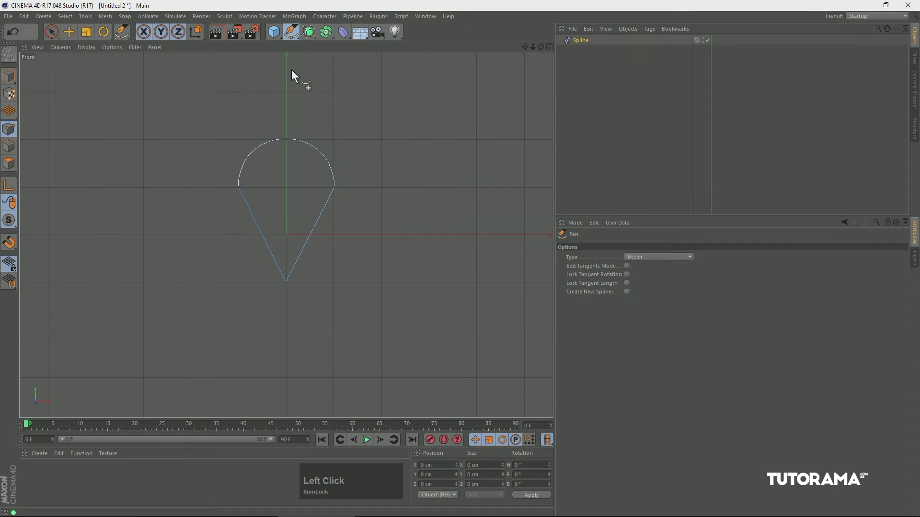
click(250, 154)
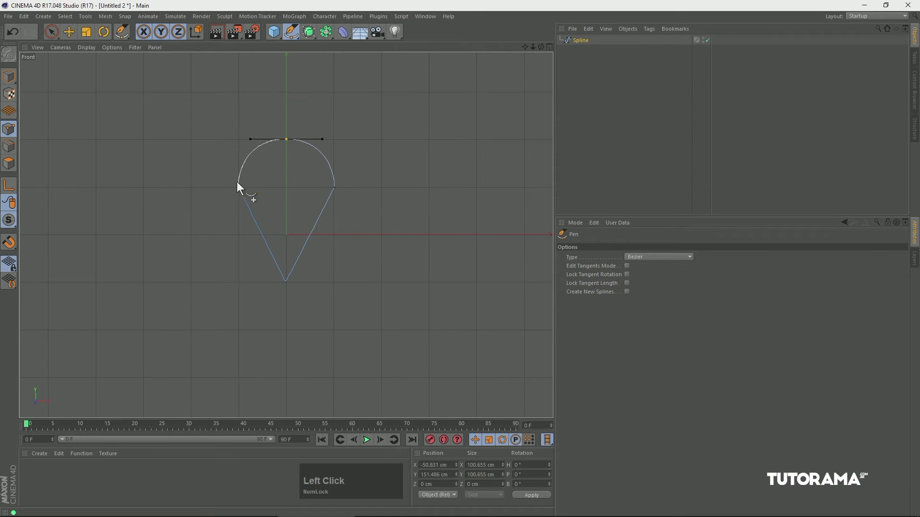
key(ctrl)
ctrl+click(251, 152)
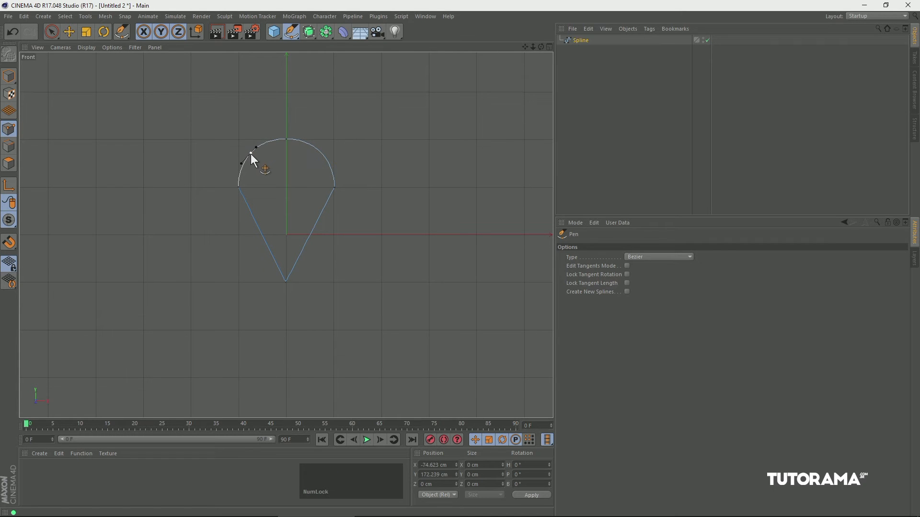
Level the added point's tangent handles with the Move tool and break the tangent by swinging the left handle down and inward.
click(69, 33)
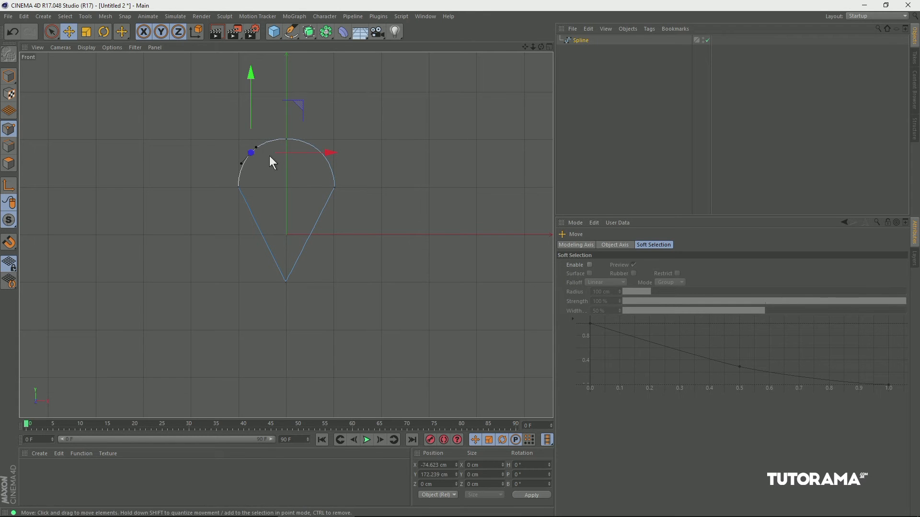
click(298, 104)
mouse_move(298, 104)
mouse_down()
mouse_move(286, 97)
mouse_move(292, 58)
mouse_move(279, 87)
mouse_move(319, 121)
mouse_move(297, 101)
mouse_up()
drag(251, 161, 281, 186)
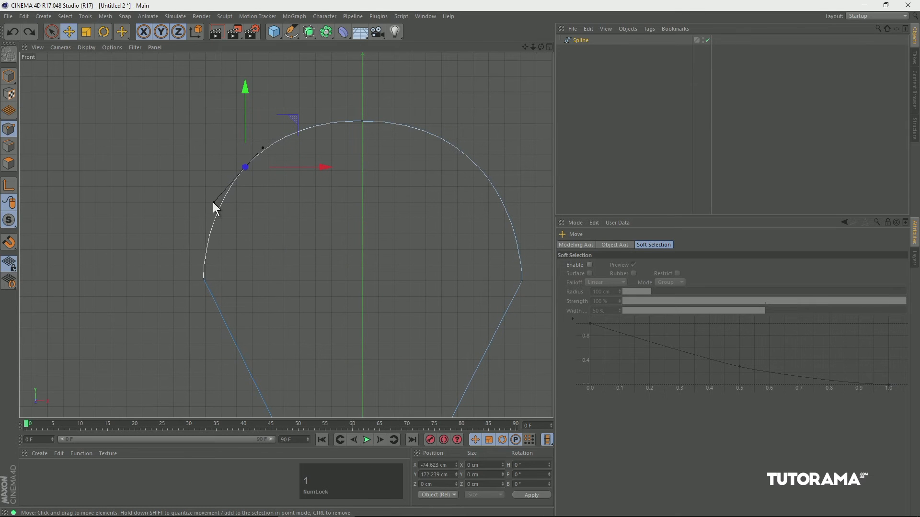
drag(263, 149, 291, 167)
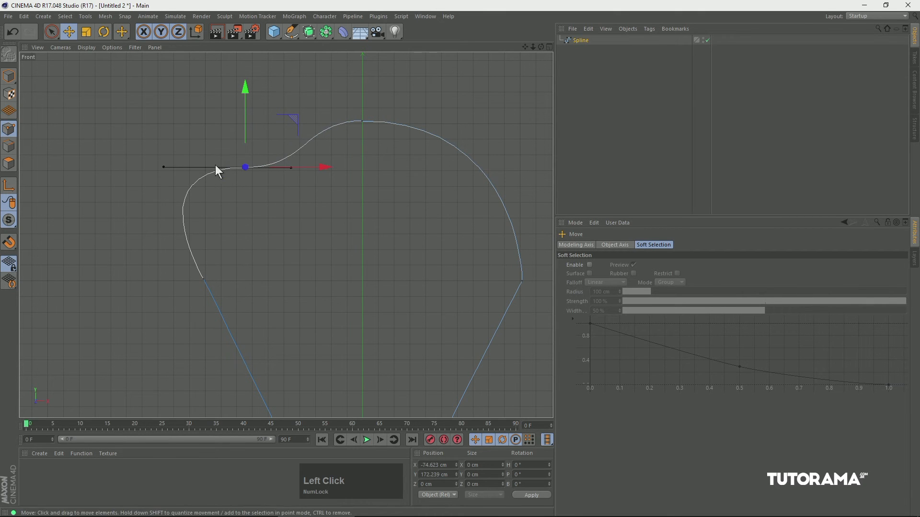
key(shift)
shift+drag(165, 168, 310, 226)
click(143, 260)
Delete the reshaped teardrop spline.
key(2)
key(1)
drag(367, 206, 320, 185)
click(580, 42)
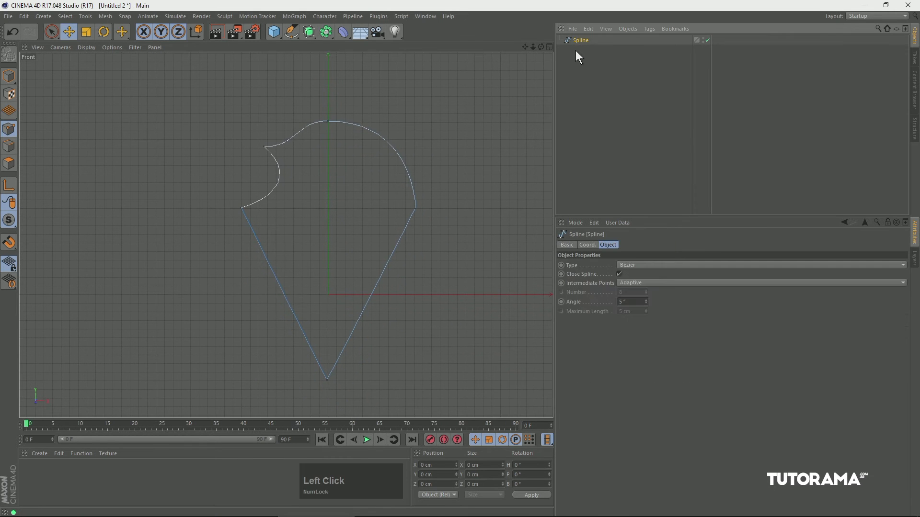
key(Delete)
Sketch a freehand looping outline back to its start point with the Sketch tool and delete it.
drag(290, 31, 331, 61)
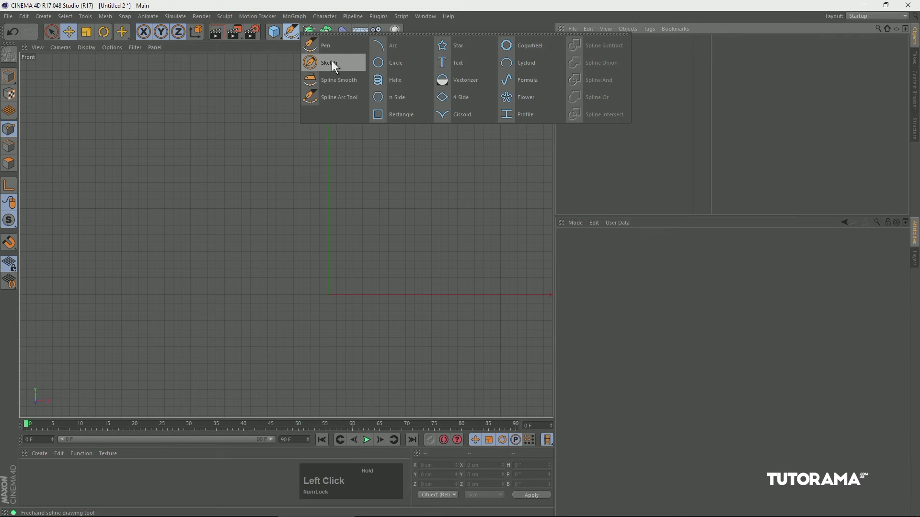
drag(199, 189, 237, 173)
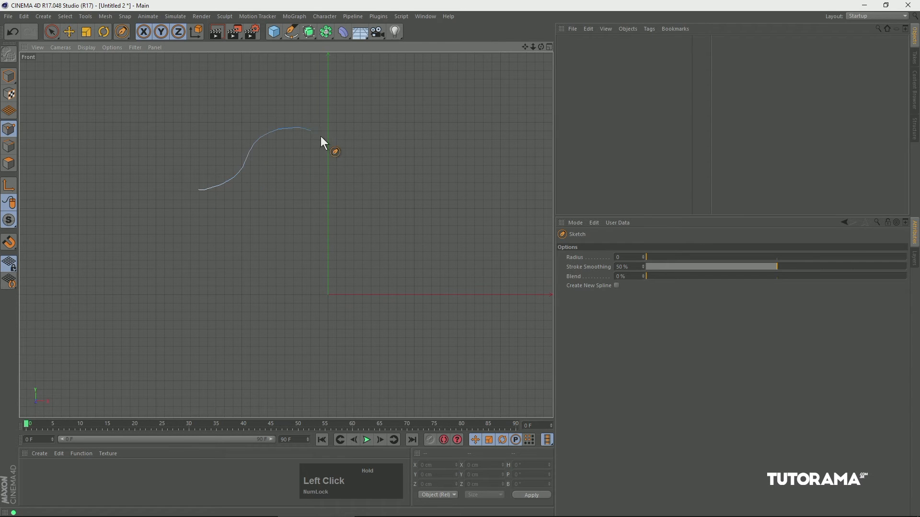
drag(373, 329, 276, 303)
drag(198, 190, 197, 190)
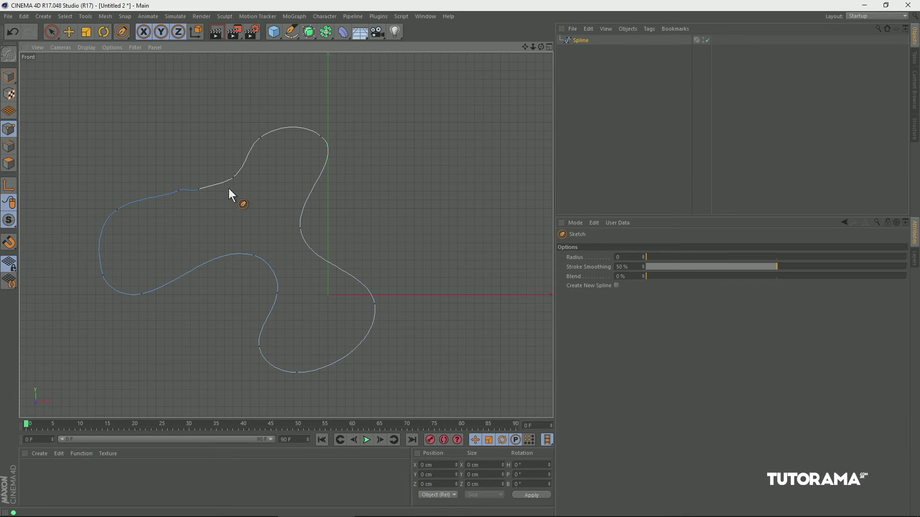
key(Delete)
Draw an open wavy freehand spline with the Sketch tool in the Front view, curving back beneath itself.
drag(291, 32, 331, 84)
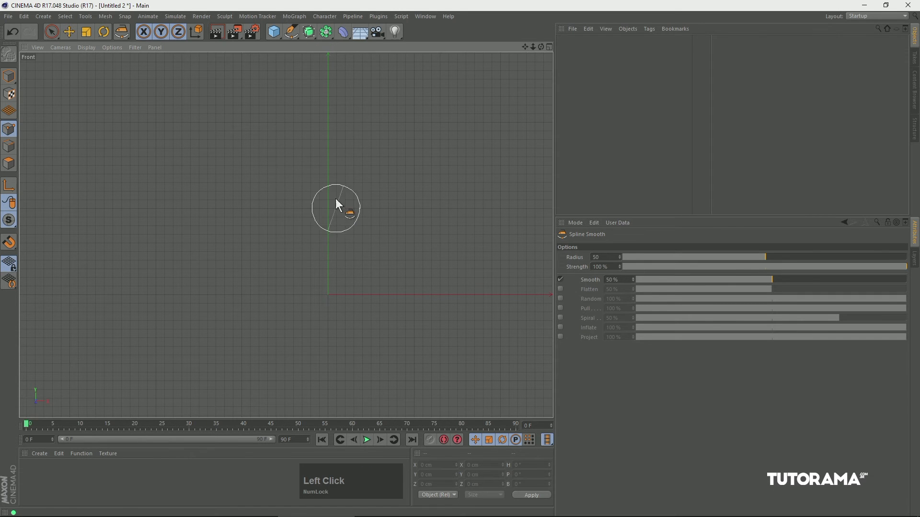
drag(291, 32, 329, 61)
mouse_move(201, 216)
mouse_down()
mouse_move(292, 159)
mouse_move(372, 211)
mouse_up()
mouse_move(441, 235)
mouse_down()
mouse_move(208, 331)
mouse_move(151, 327)
mouse_up()
Smooth the spline's upper waves and right bend with the Spline Smooth brush, using Smooth values of 14% and 100%.
drag(287, 33, 334, 84)
drag(298, 160, 302, 170)
mouse_move(283, 217)
mouse_down()
mouse_move(313, 206)
mouse_move(309, 217)
mouse_move(363, 208)
mouse_move(363, 197)
mouse_move(374, 243)
mouse_move(394, 261)
mouse_move(438, 217)
mouse_up()
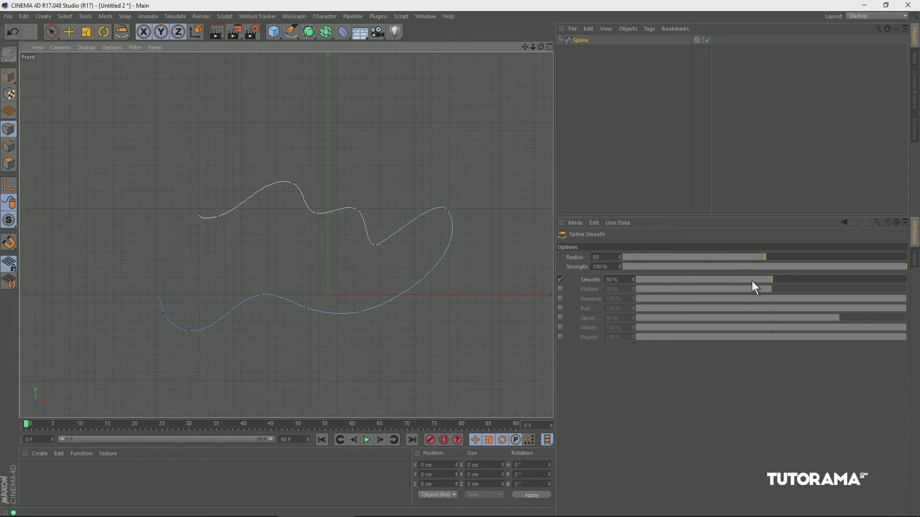
drag(751, 280, 682, 280)
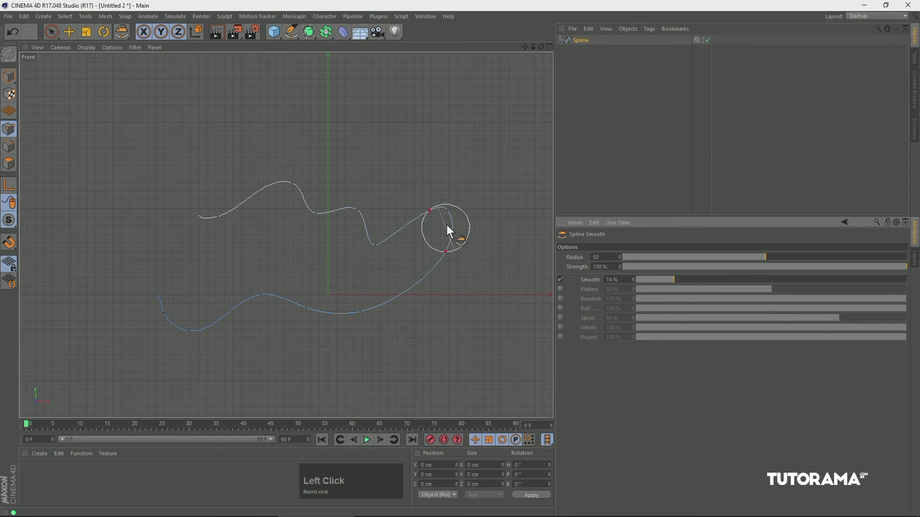
mouse_move(338, 216)
mouse_down()
mouse_move(441, 231)
mouse_move(551, 272)
mouse_up()
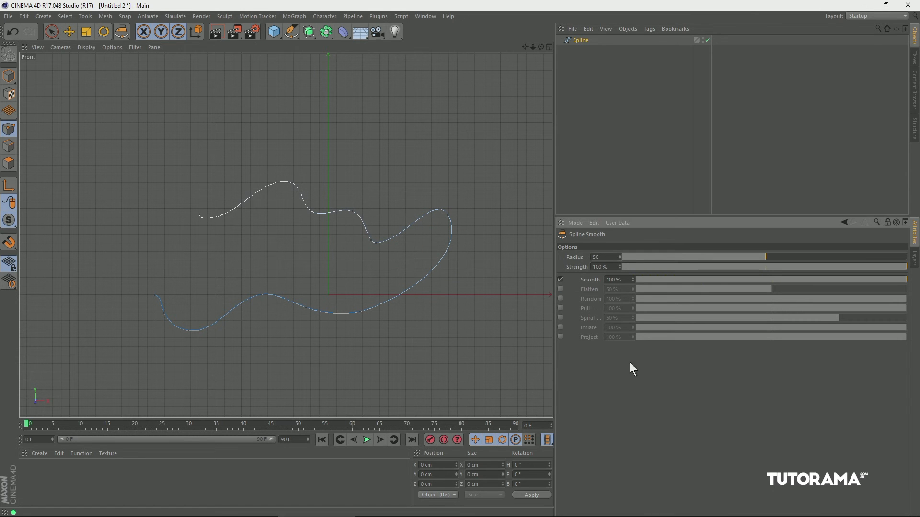
Replace the brush's Smooth mode with Flatten at 50% and flatten the spline's right bend.
click(560, 280)
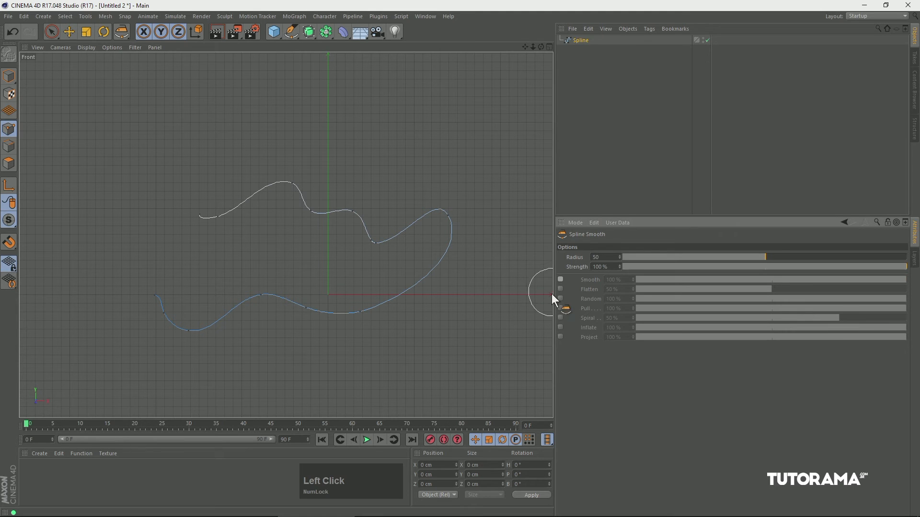
click(561, 289)
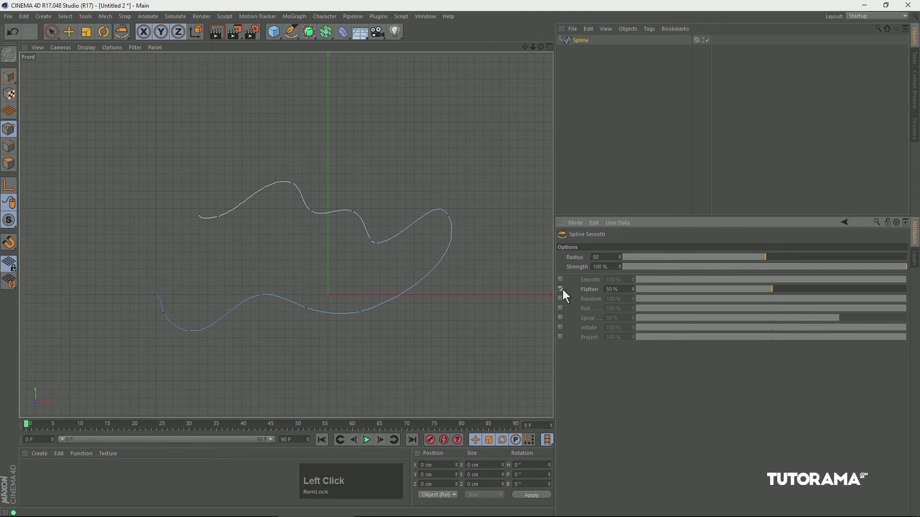
mouse_move(443, 201)
mouse_down()
mouse_move(436, 315)
mouse_move(410, 282)
mouse_up()
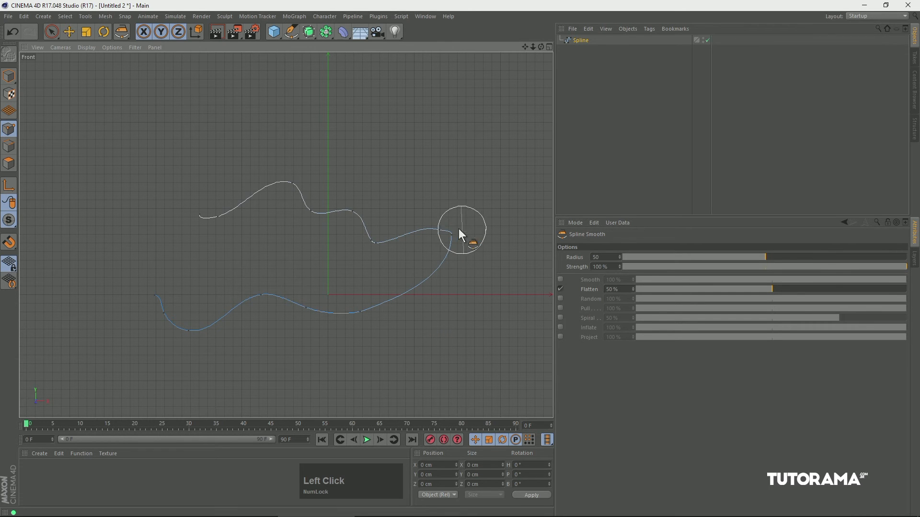
drag(448, 238, 441, 238)
Replace the brush's Flatten mode with Random at 100% and roughen several sections along the spline's upper part.
click(560, 289)
click(560, 299)
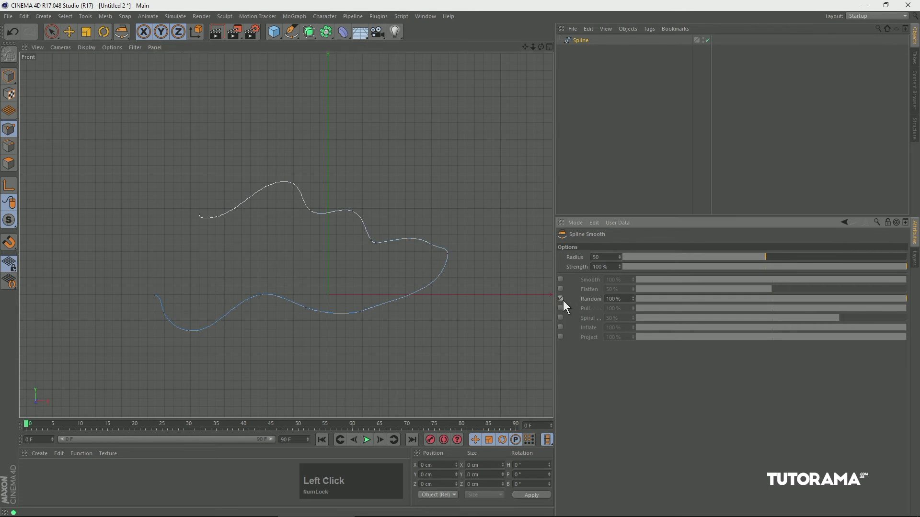
drag(387, 244, 379, 249)
drag(331, 214, 303, 205)
mouse_move(238, 217)
mouse_down()
mouse_move(241, 207)
mouse_move(251, 219)
mouse_up()
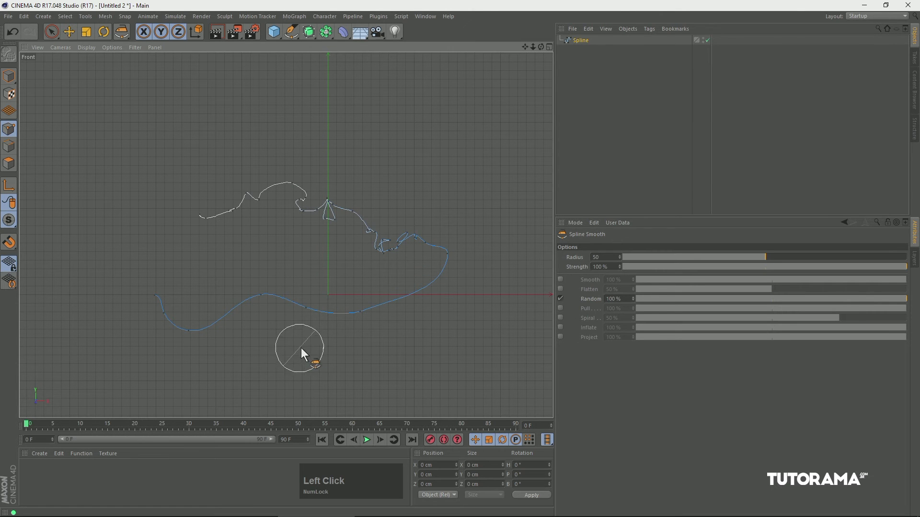
Replace the brush's Random mode with Pull at 100% and pull the spline's lower stretch into several waves.
click(560, 308)
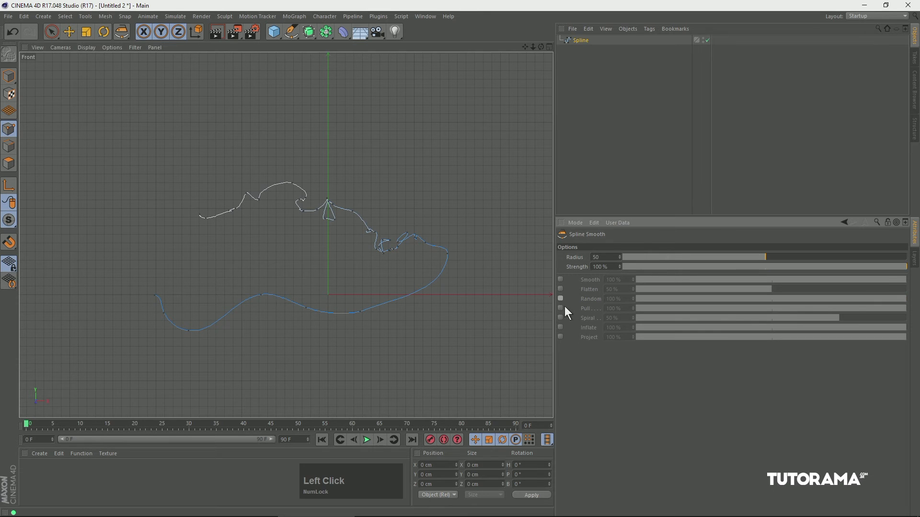
drag(402, 299, 376, 286)
mouse_move(324, 326)
mouse_down()
mouse_move(314, 286)
mouse_move(259, 359)
mouse_move(228, 299)
mouse_move(254, 337)
mouse_up()
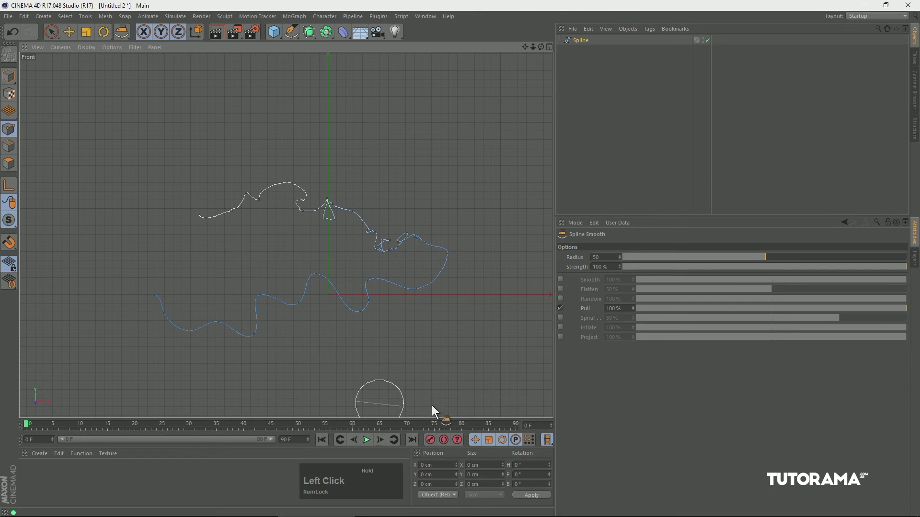
Replace the brush's Pull mode with Spiral at 50% and twist the lower-left section and the upper-left end of the spline.
click(561, 308)
click(561, 319)
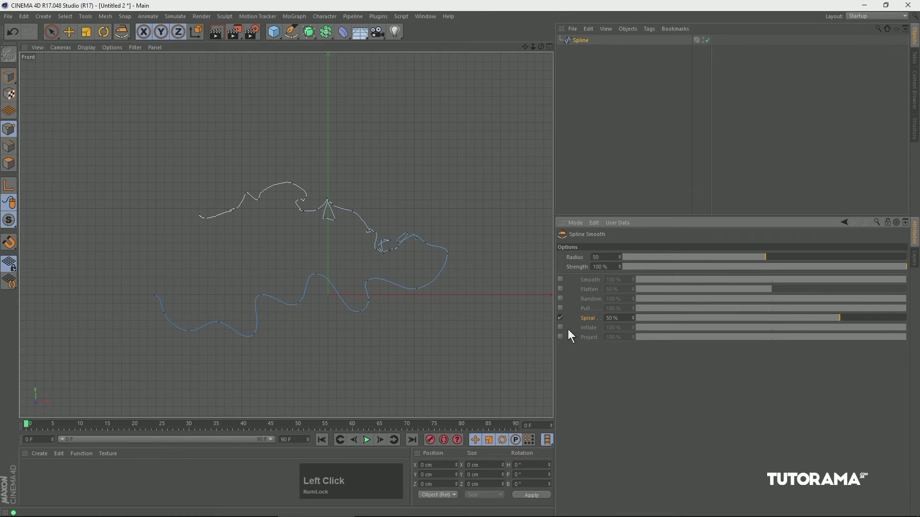
drag(204, 327, 238, 335)
drag(220, 226, 218, 220)
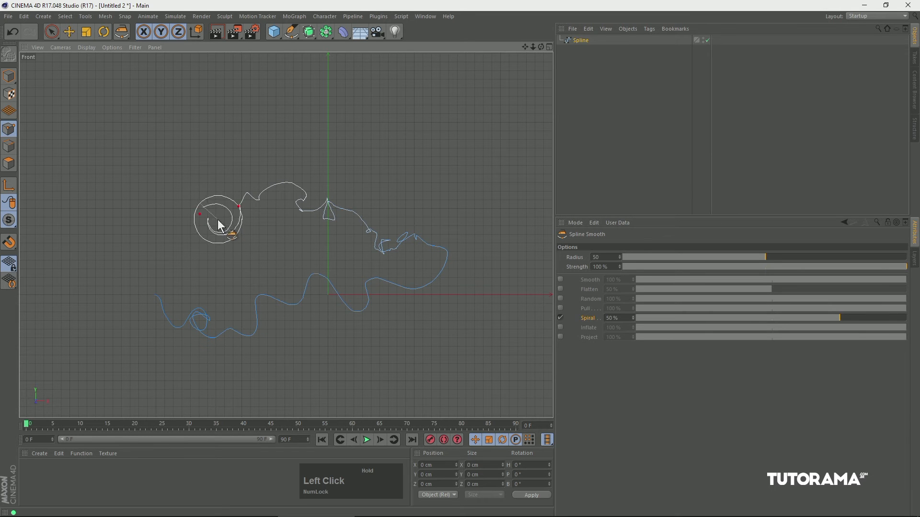
Inflate the spline's right bend with the brush's Inflate mode at 100%, and switch the brush to Project mode.
click(560, 327)
mouse_move(410, 274)
mouse_down()
mouse_move(413, 286)
mouse_move(439, 281)
mouse_move(455, 294)
mouse_up()
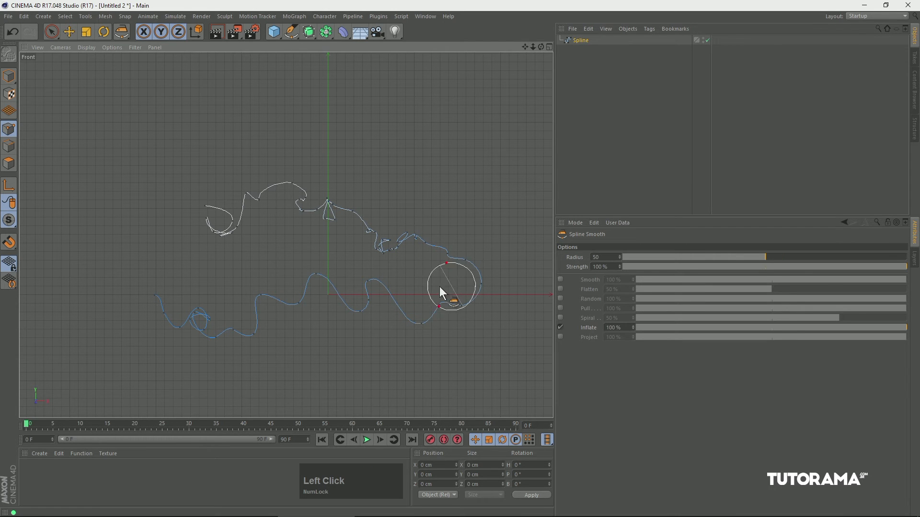
click(590, 337)
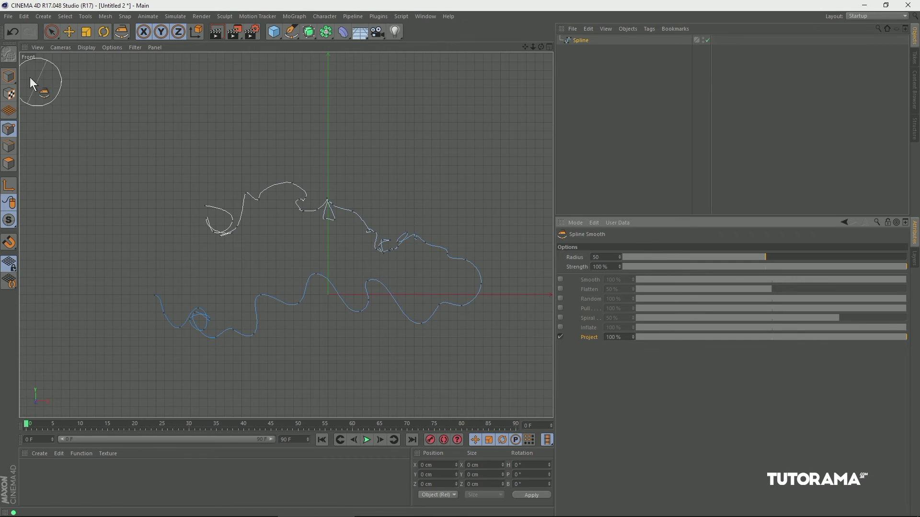
Delete the distorted spline and draw a new open wavy spline about 425 cm wide and 210 cm high with the Sketch tool.
click(580, 41)
key(Delete)
click(290, 33)
drag(287, 33, 338, 67)
mouse_move(165, 223)
mouse_down()
mouse_move(490, 162)
mouse_move(257, 229)
mouse_up()
drag(145, 247, 145, 247)
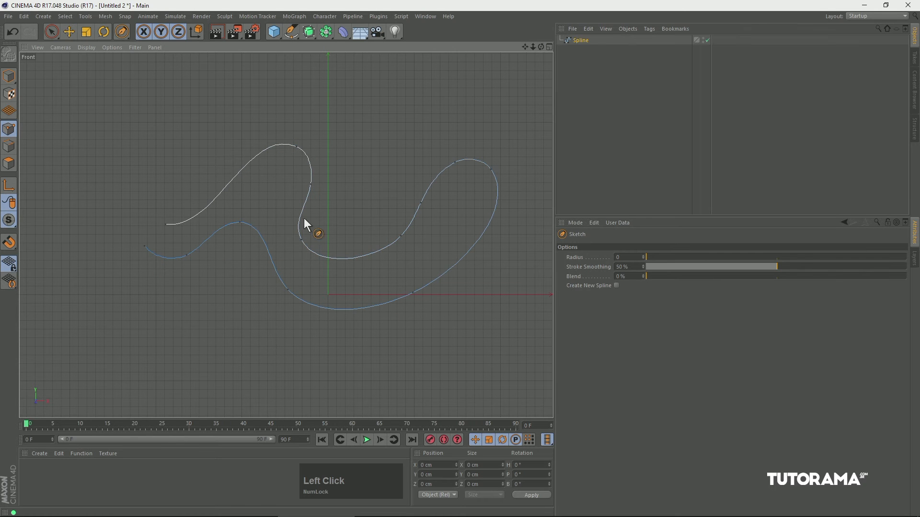
Add a sphere in the Perspective view and move it behind the spline to about Y 52 cm and Z 160 cm.
click(11, 76)
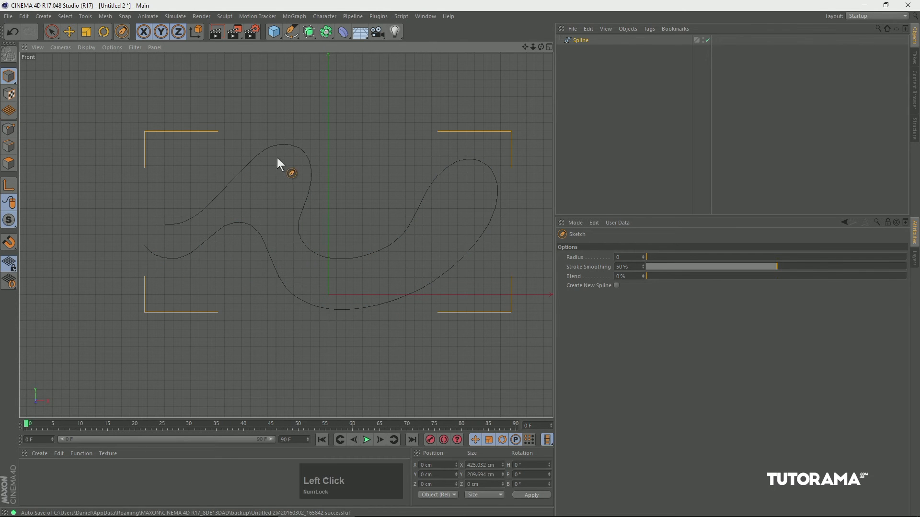
key(F1)
alt+drag(307, 160, 316, 114)
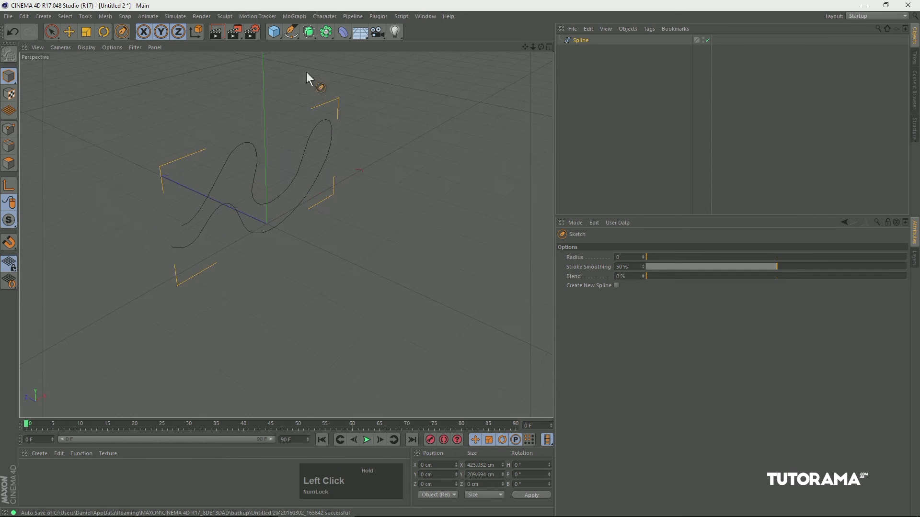
click(275, 36)
drag(275, 36, 460, 62)
click(69, 32)
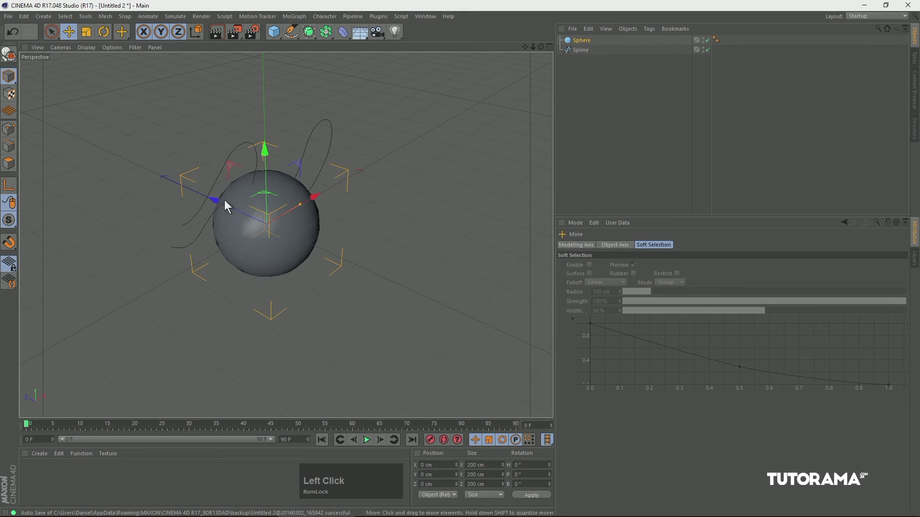
drag(214, 199, 169, 190)
drag(203, 129, 138, 160)
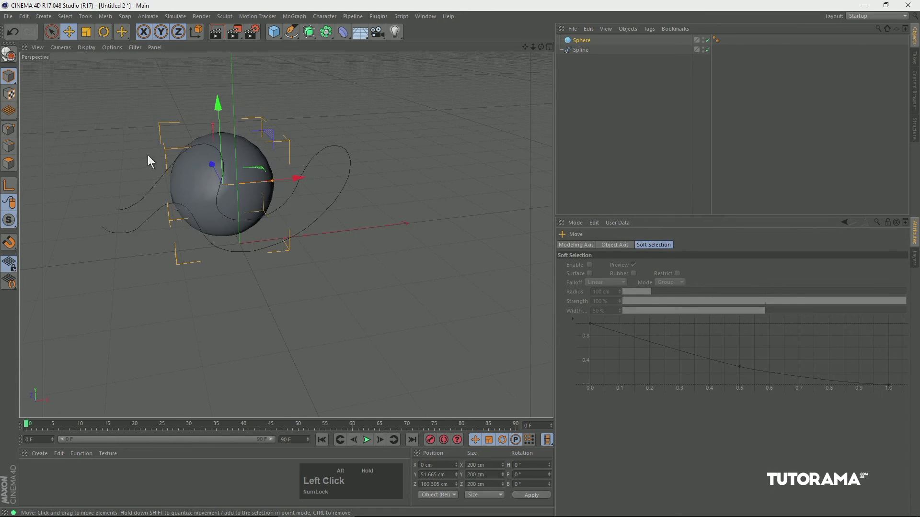
Enlarge the sphere to a radius of about 217 cm and move it farther back to about Z 275 cm.
click(580, 41)
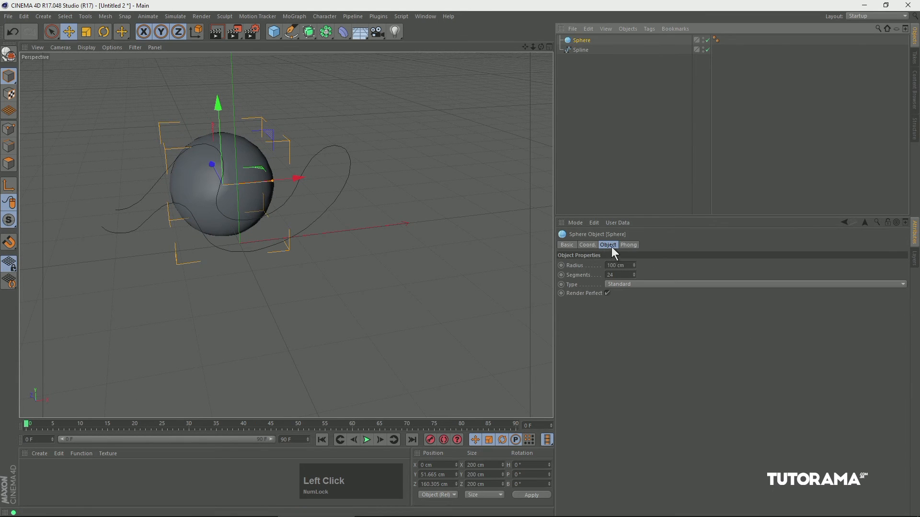
drag(634, 266, 636, 227)
alt+drag(313, 174, 188, 183)
key(2)
drag(395, 198, 432, 216)
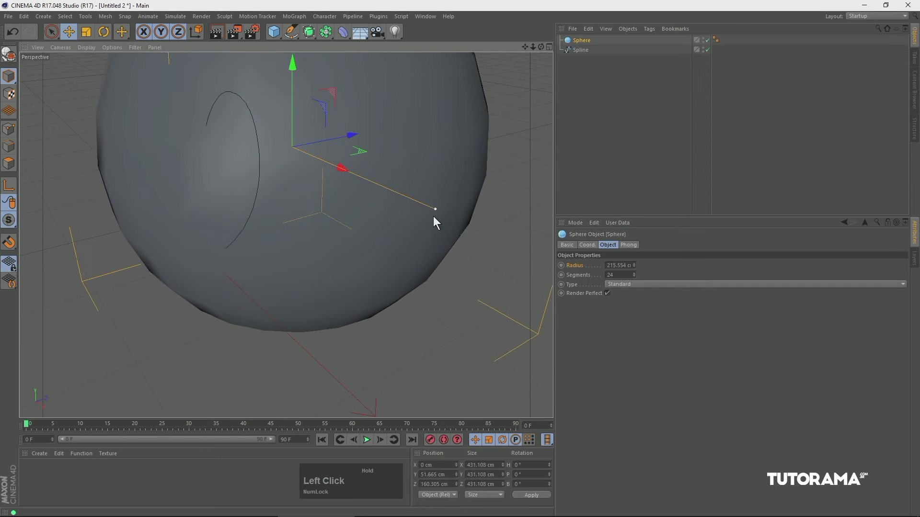
drag(353, 139, 415, 154)
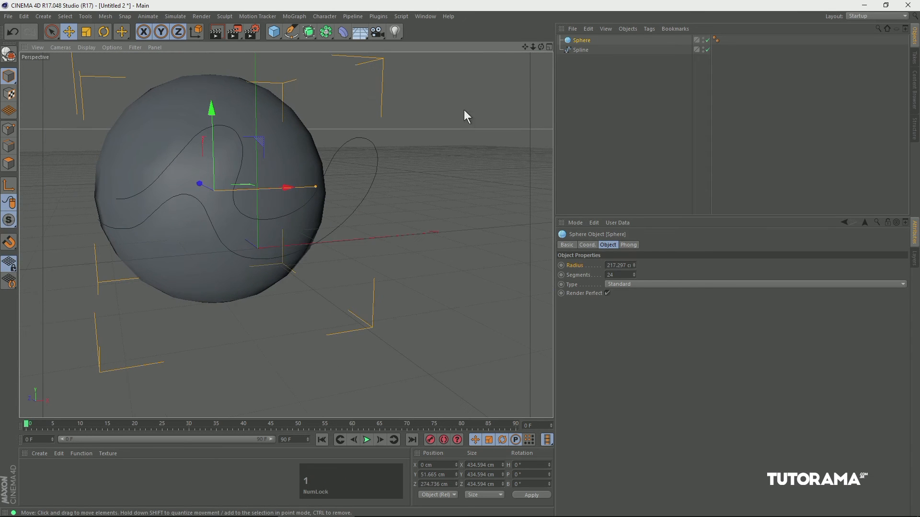
Project the spline's points onto the sphere from the Front view, using the Spline Smooth brush with Project at 100%.
key(F4)
drag(384, 203, 323, 218)
drag(374, 206, 345, 193)
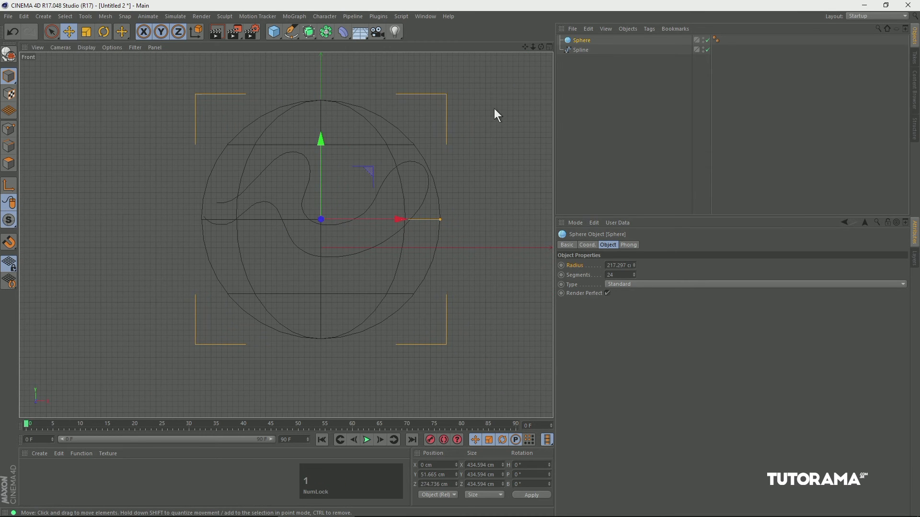
click(580, 50)
click(9, 132)
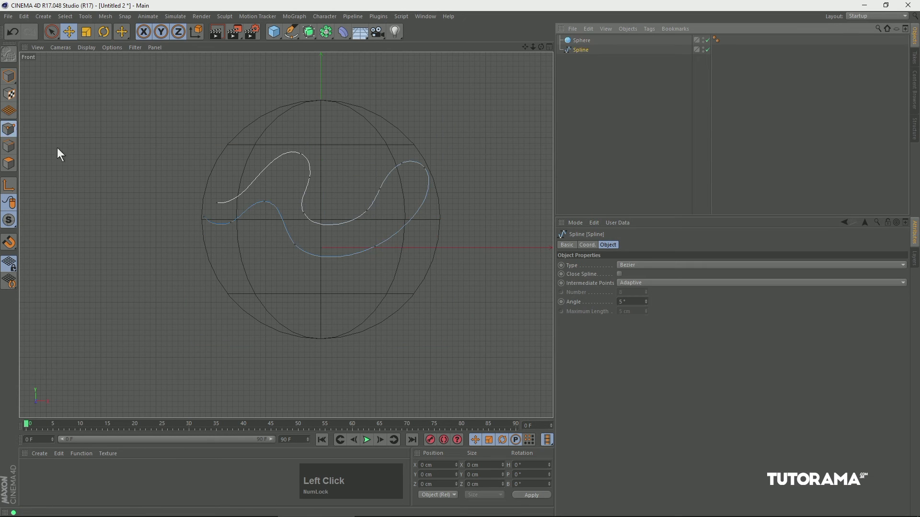
drag(290, 37, 334, 82)
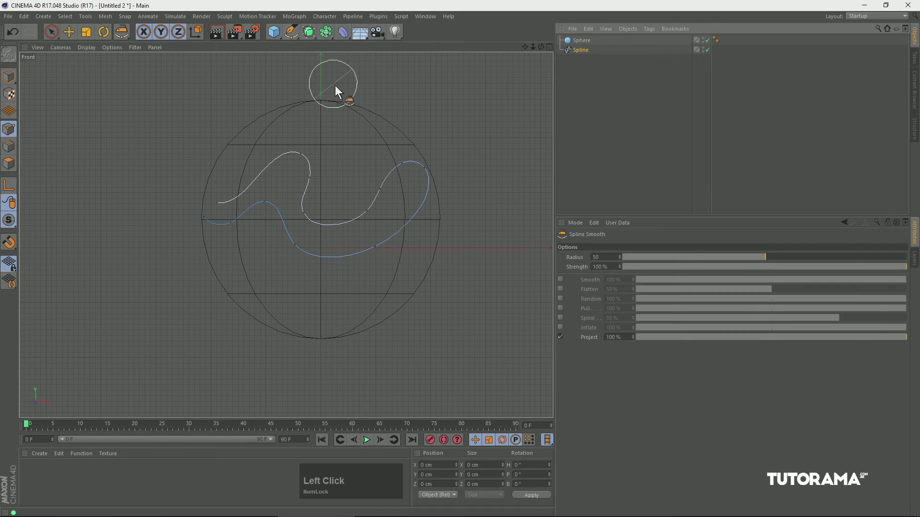
click(585, 337)
mouse_move(343, 223)
mouse_down()
mouse_move(267, 171)
mouse_move(283, 162)
mouse_move(305, 177)
mouse_up()
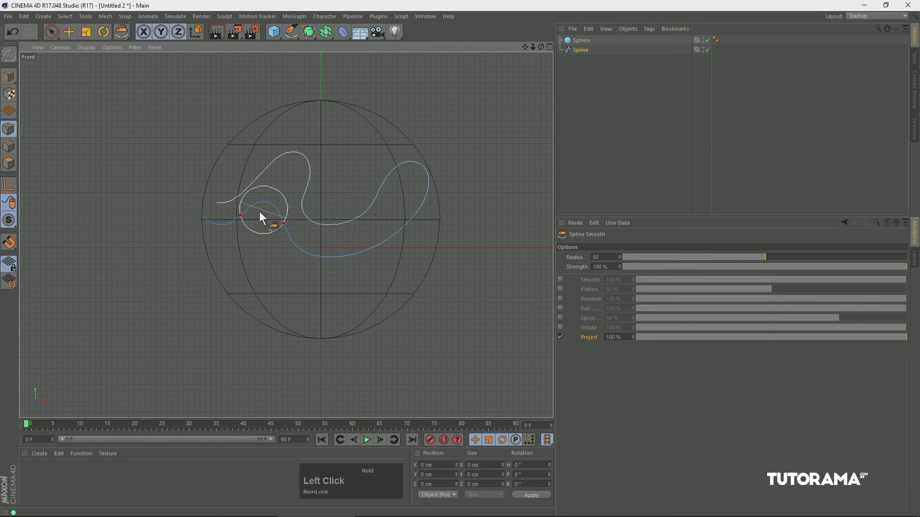
mouse_move(268, 221)
mouse_down()
mouse_move(286, 232)
mouse_move(211, 206)
mouse_move(355, 192)
mouse_move(372, 220)
mouse_move(120, 186)
mouse_move(86, 196)
mouse_move(262, 180)
mouse_move(251, 189)
mouse_up()
key(F1)
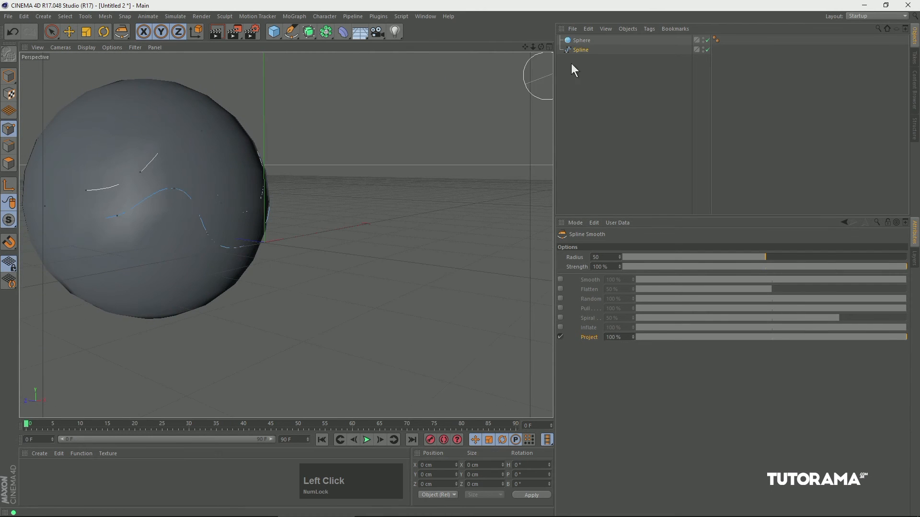
Delete the sphere and examine the projected spline from another angle in the Perspective view.
click(582, 40)
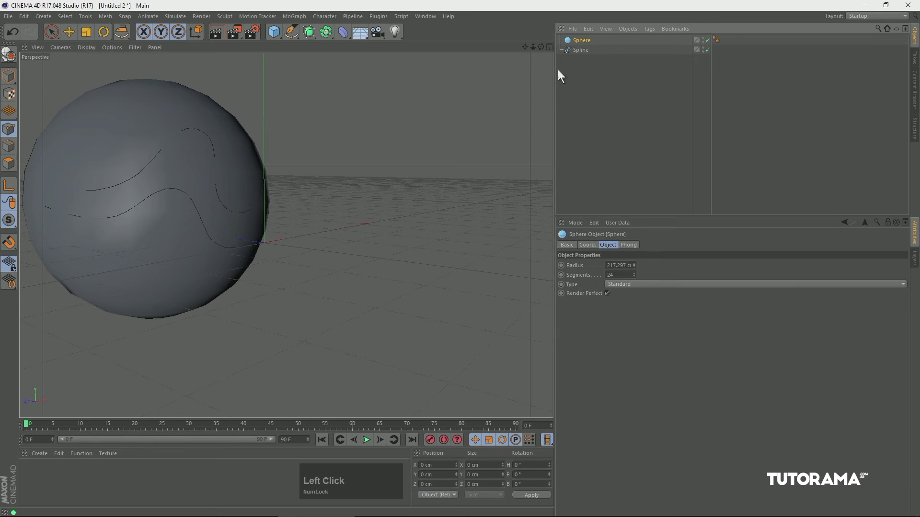
key(Delete)
alt+drag(274, 192, 344, 97)
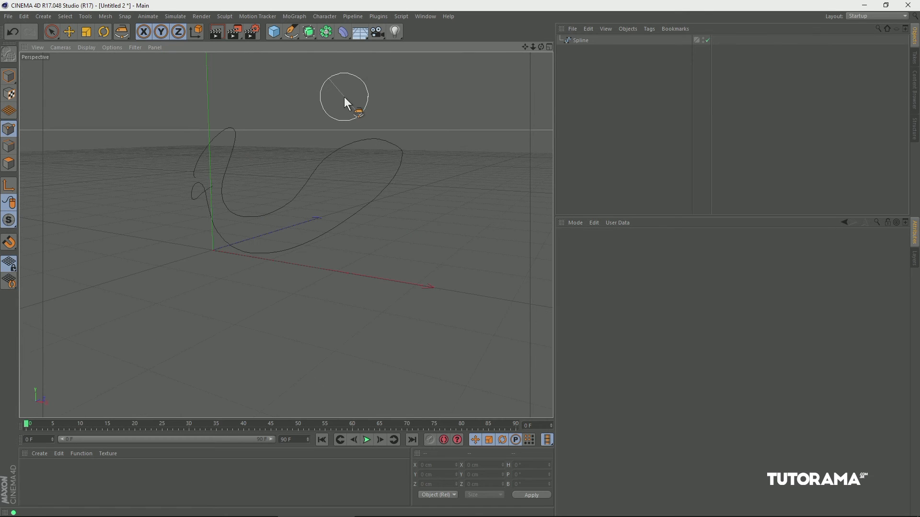
In the empty Front view, draw a straight segment from the origin to about X 98 cm, Y 99 cm with the Spline Arc Tool.
drag(290, 32, 340, 82)
key(F4)
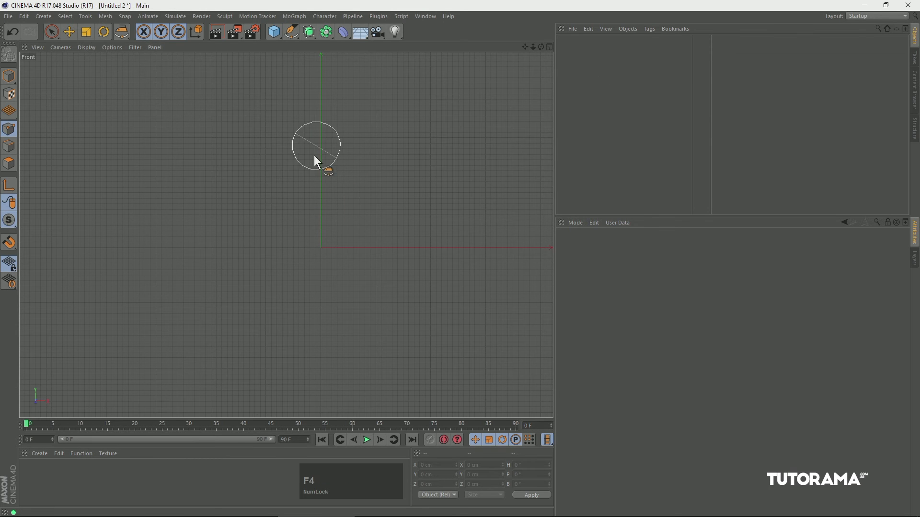
click(10, 77)
key(2)
drag(311, 184, 297, 154)
click(40, 48)
click(69, 117)
drag(291, 32, 345, 103)
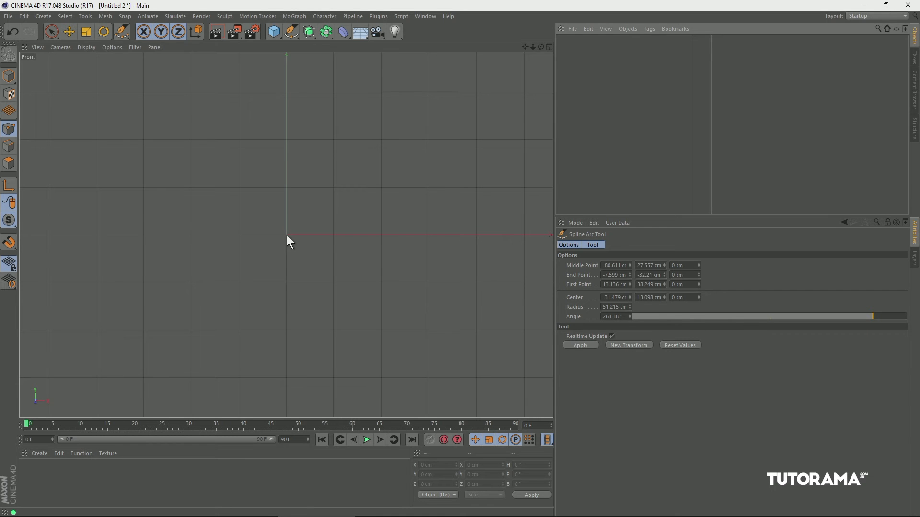
drag(286, 235, 286, 235)
drag(322, 202, 333, 188)
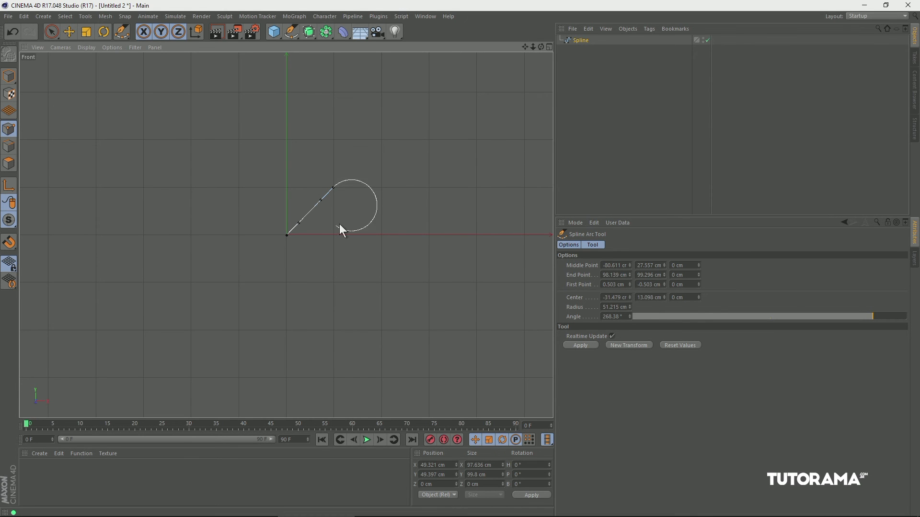
click(366, 214)
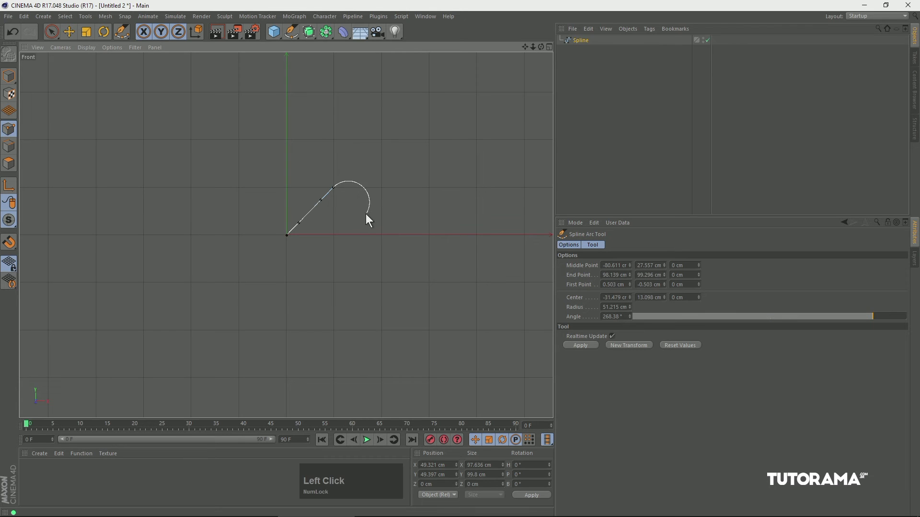
click(333, 188)
key(z)
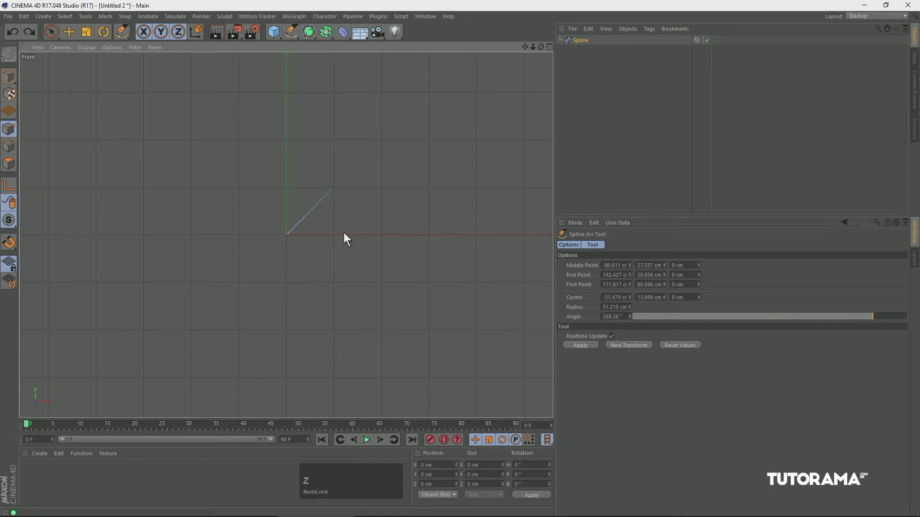
key(ctrl+z)
key(ctrl+z)
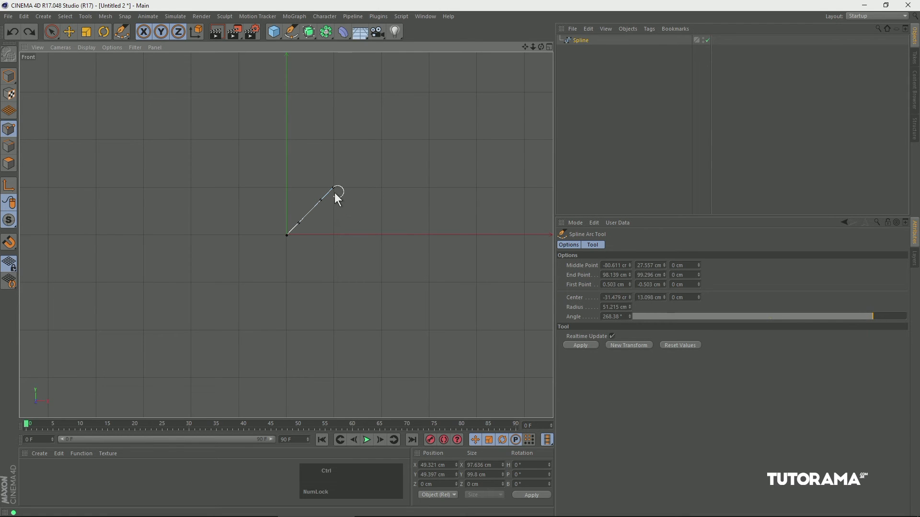
Extend the straight segment from its upper end with a clockwise arc of about 59 cm radius and 234°, ending near the X axis.
click(335, 188)
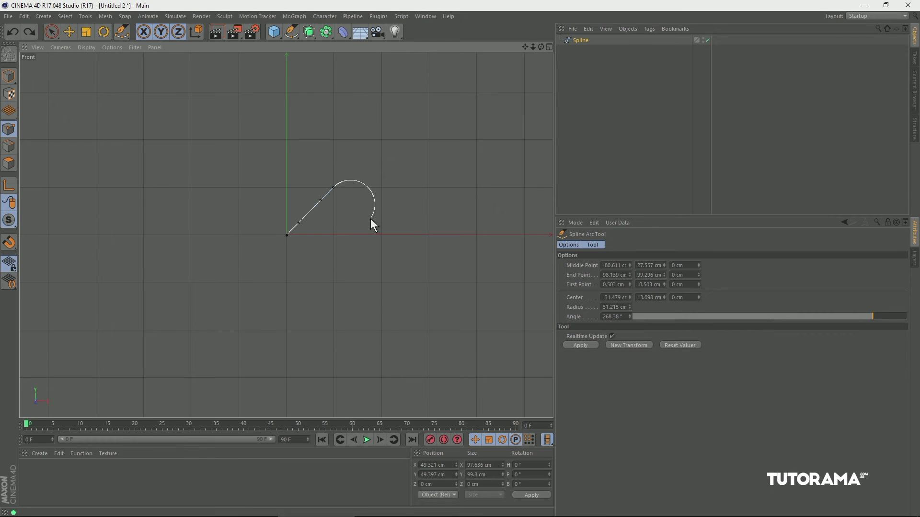
mouse_move(369, 235)
mouse_down()
mouse_move(386, 203)
mouse_move(361, 186)
mouse_move(381, 229)
mouse_move(344, 252)
mouse_move(349, 231)
mouse_move(350, 244)
mouse_move(364, 240)
mouse_move(353, 236)
mouse_move(358, 214)
mouse_move(341, 232)
mouse_move(352, 233)
mouse_up()
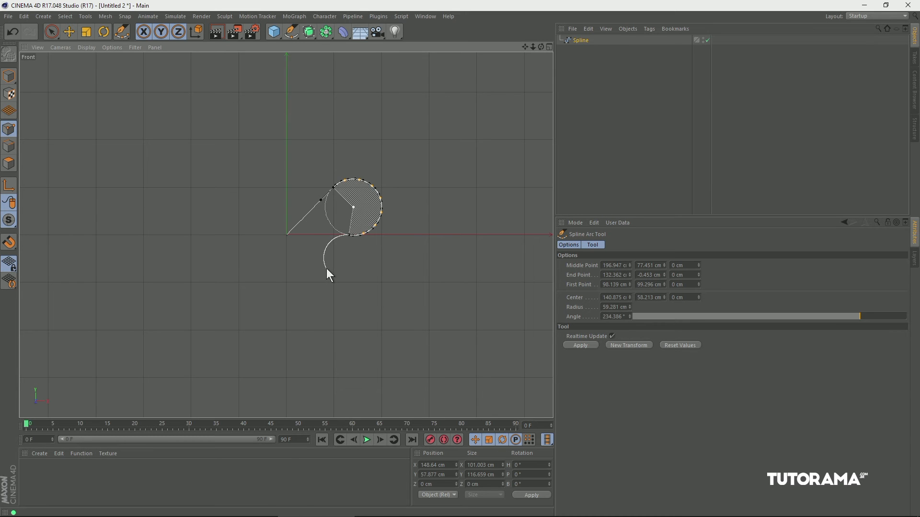
key(Escape)
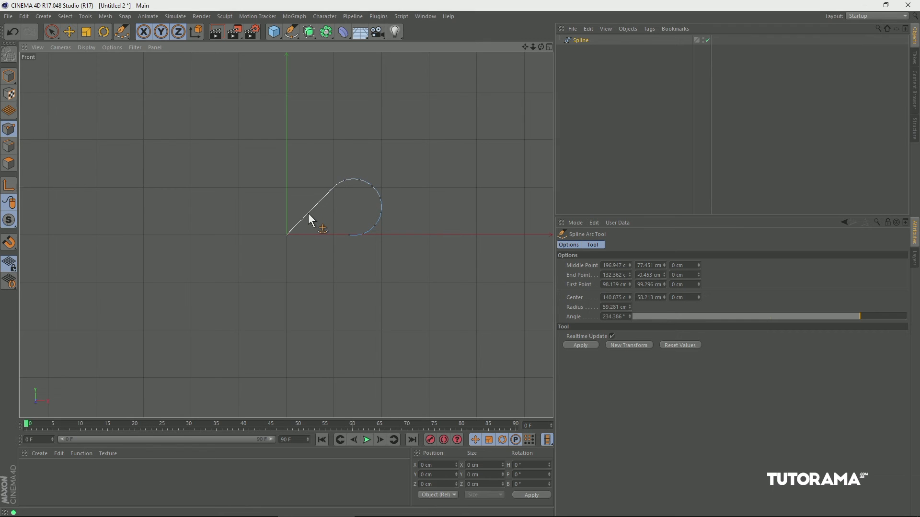
Bend the straight segment up and to the left into a large arc of about 93 cm radius and 263°.
drag(310, 211, 352, 175)
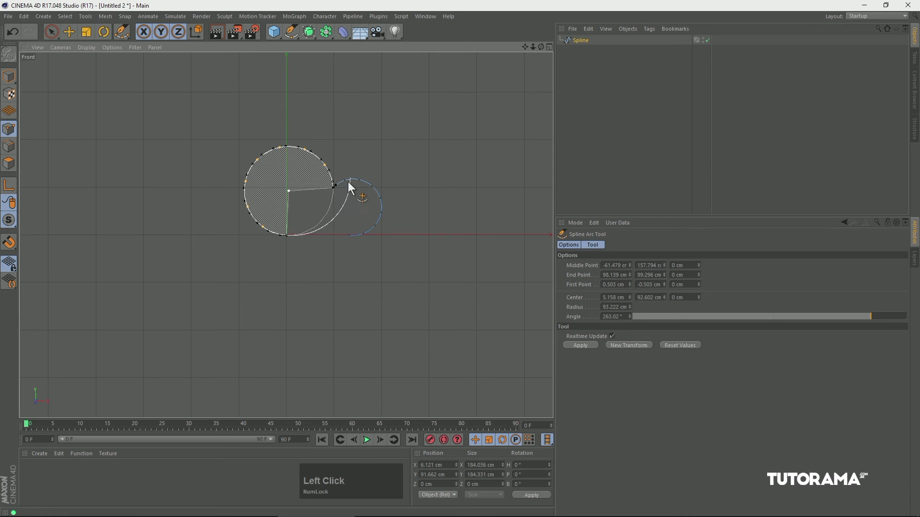
key(Escape)
key(ctrl+z)
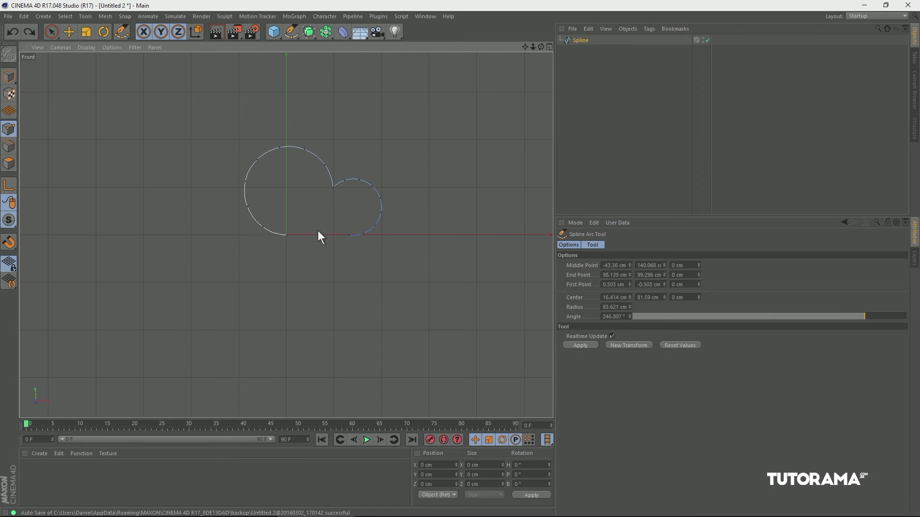
Delete the arc spline and draw an open five-point zigzag spline across the Front view with the Pen tool.
click(580, 40)
key(Delete)
drag(289, 32, 343, 43)
click(151, 194)
click(245, 168)
click(345, 207)
click(454, 180)
click(485, 212)
key(Escape)
Bend the zigzag's second segment downward into an arc of about 112 cm radius and 181° with the Spline Arc Tool.
drag(291, 32, 327, 89)
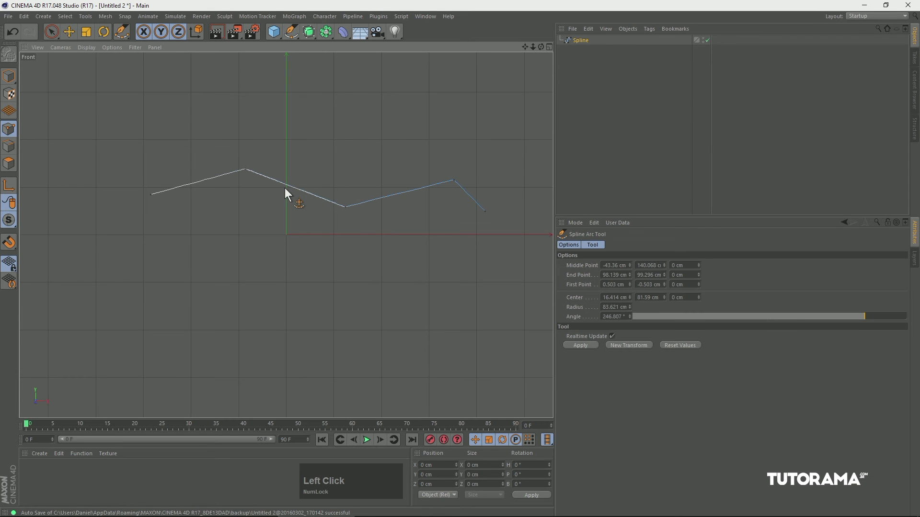
drag(289, 186, 261, 233)
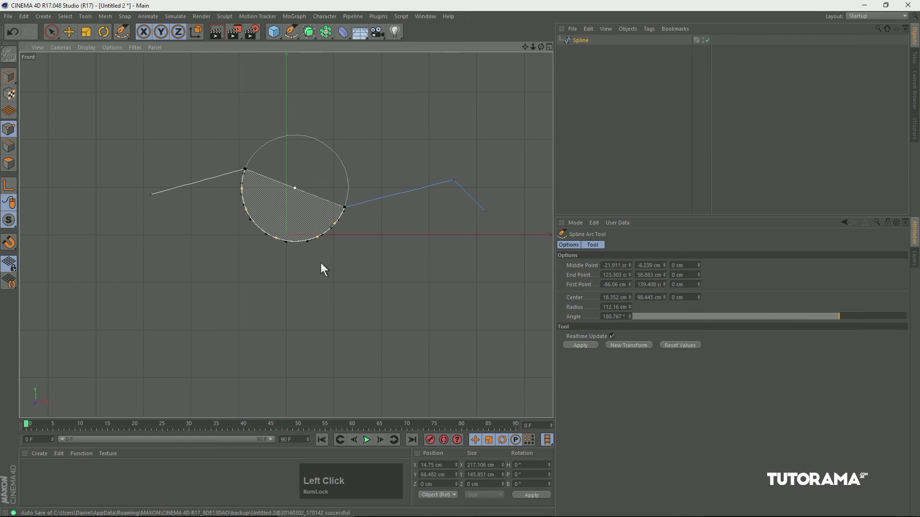
key(Escape)
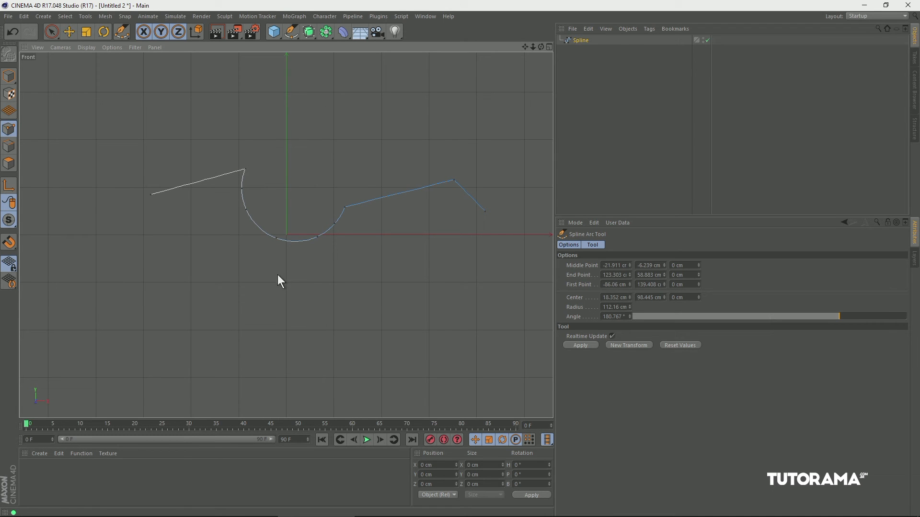
Delete the zigzag spline from the Front view and bring up the spline primitives palette.
key(Delete)
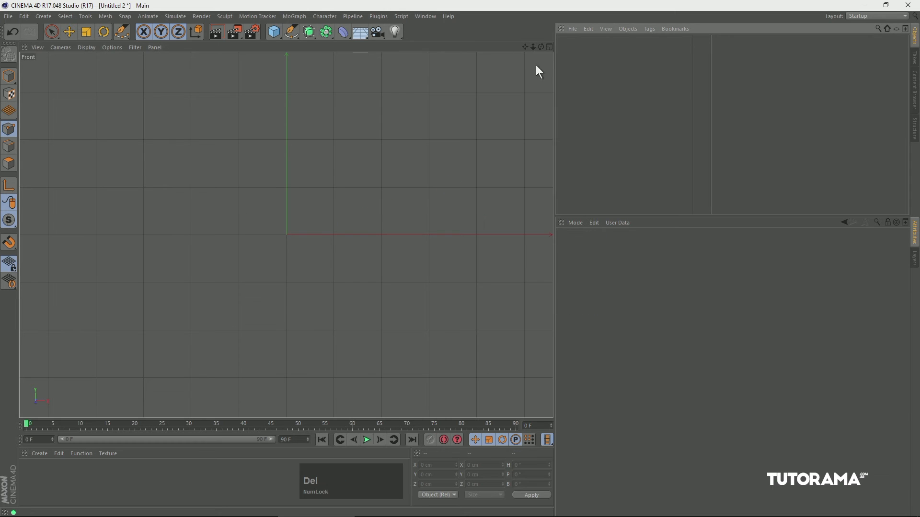
drag(292, 36, 440, 107)
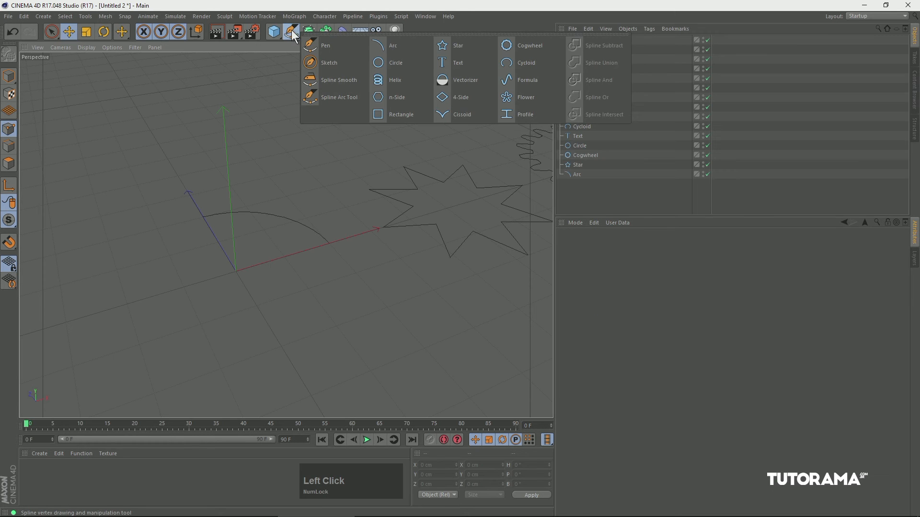
mouse_move(291, 30)
mouse_down()
mouse_move(290, 37)
mouse_move(325, 39)
mouse_move(320, 94)
mouse_move(395, 48)
mouse_move(413, 110)
mouse_move(497, 45)
mouse_move(450, 83)
mouse_move(434, 110)
mouse_move(309, 211)
mouse_move(316, 206)
mouse_up()
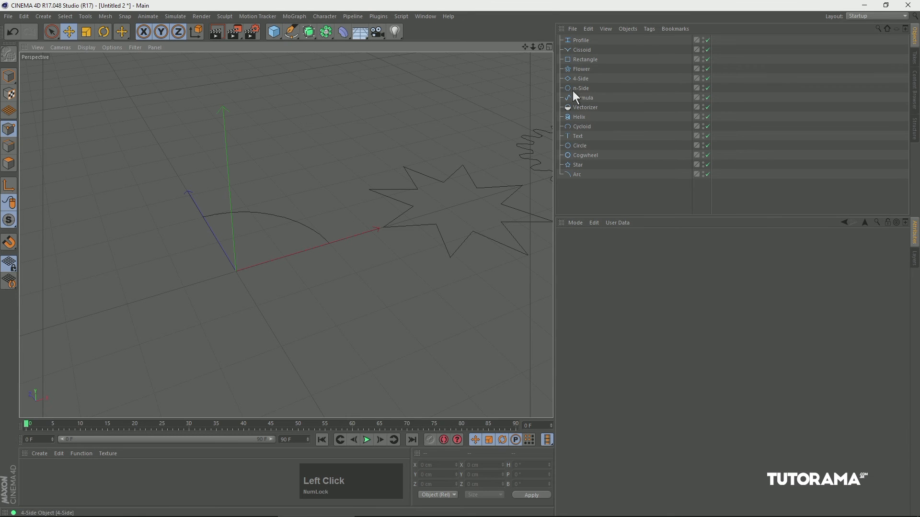
Select the Arc primitive, adjust its radius and change its type to Segment.
click(577, 175)
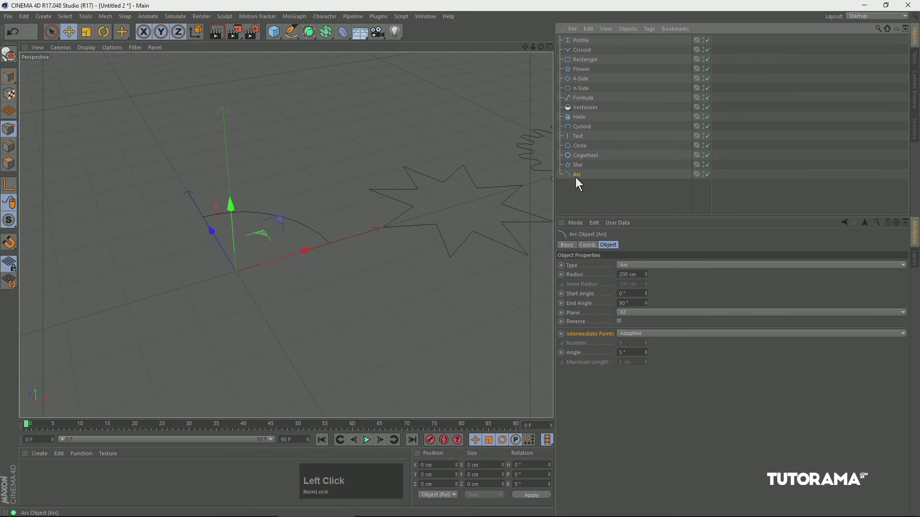
drag(292, 33, 235, 142)
mouse_move(646, 276)
mouse_down()
mouse_move(649, 228)
mouse_move(642, 295)
mouse_move(652, 224)
mouse_move(645, 302)
mouse_move(650, 268)
mouse_up()
click(644, 266)
click(632, 294)
click(651, 265)
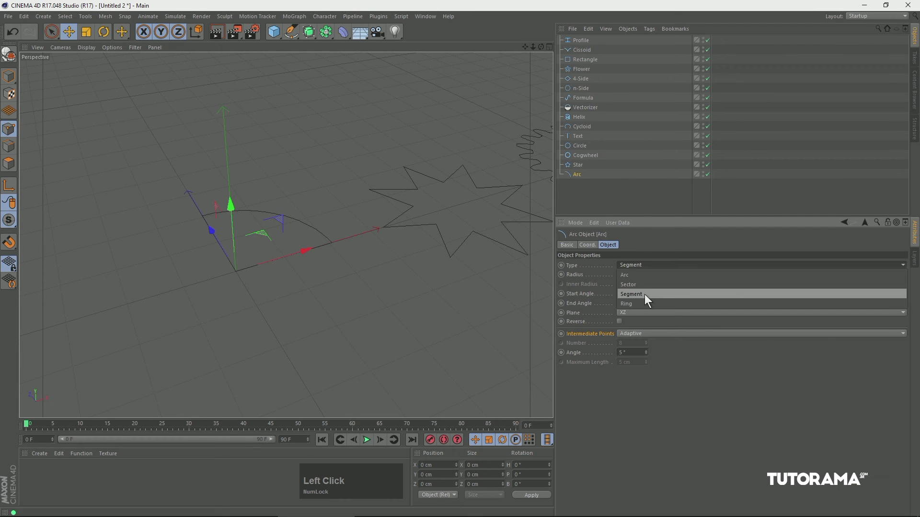
click(644, 295)
Change the arc's type to Ring with a radius of 183 cm and an inner radius of 145 cm.
click(651, 267)
click(634, 303)
mouse_move(646, 274)
mouse_down()
mouse_move(651, 208)
mouse_move(634, 288)
mouse_move(649, 262)
mouse_up()
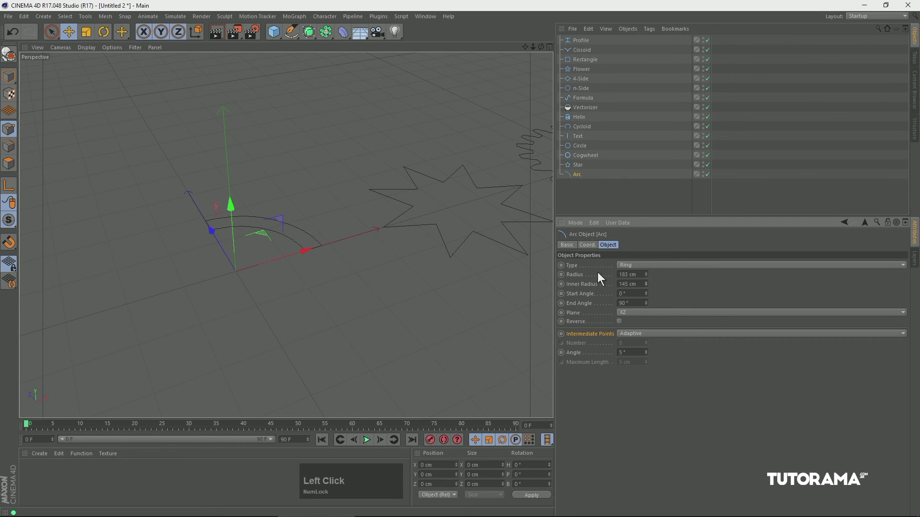
Set the arc's start angle to 5° and end angle to 179°, and return its type to Arc.
drag(646, 294, 654, 257)
click(645, 266)
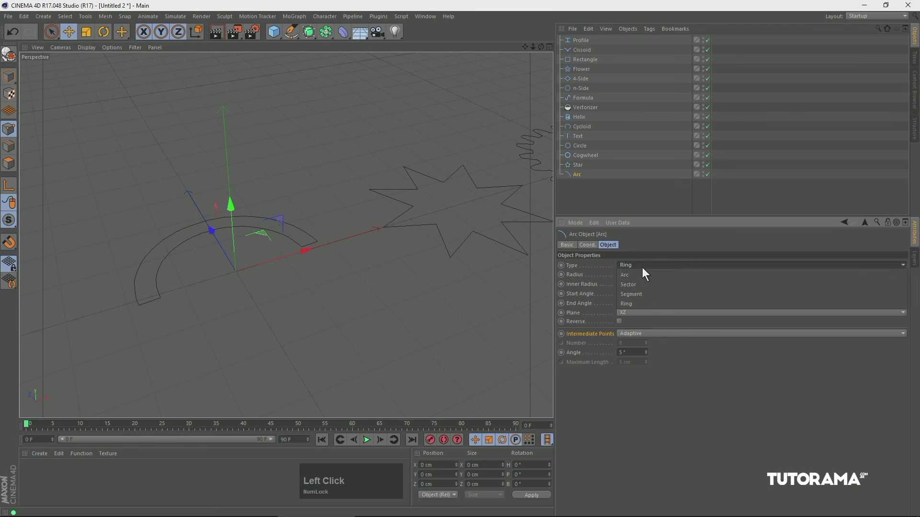
click(637, 275)
drag(648, 300, 642, 304)
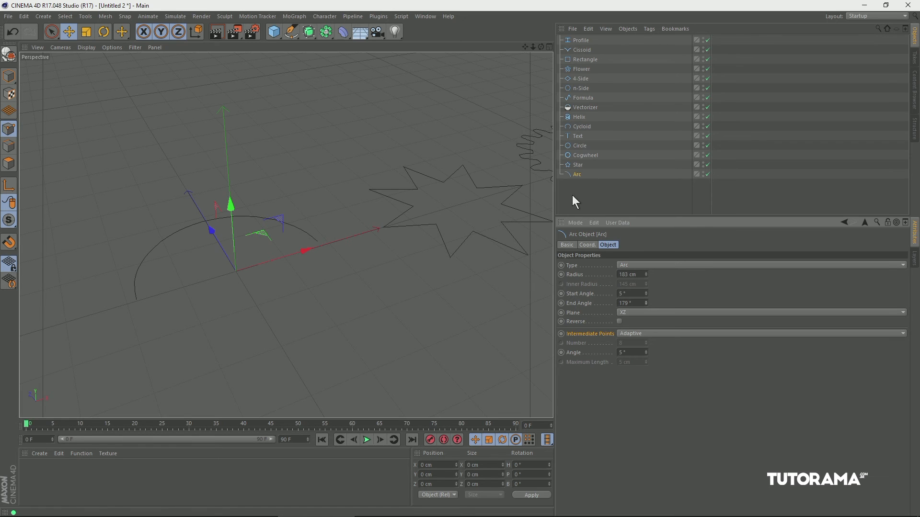
Give the Star primitive 9 points, an inner radius of 103 cm, an outer radius of 203 cm and a 61% twist.
click(292, 32)
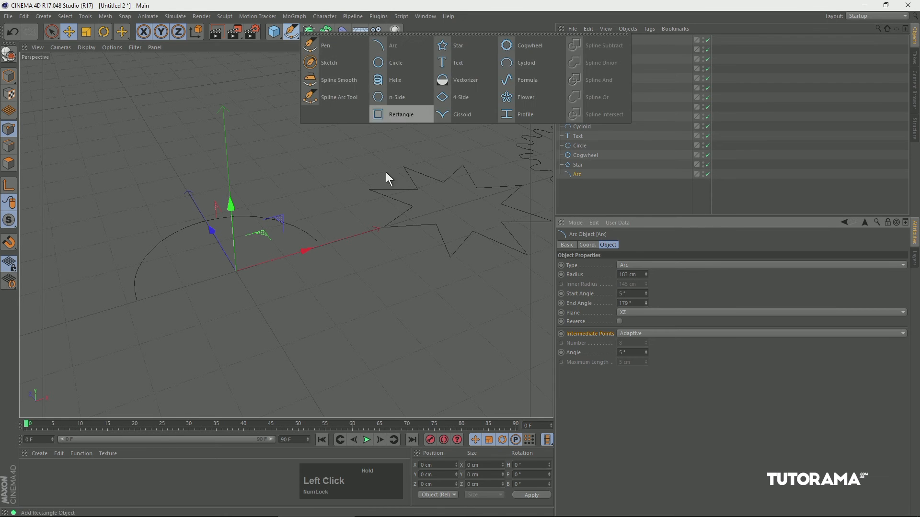
click(427, 203)
drag(427, 203, 346, 229)
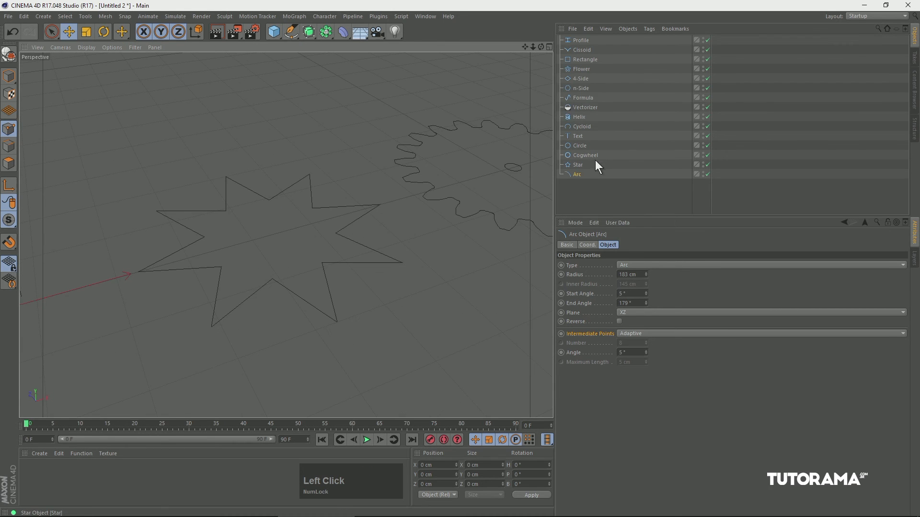
click(578, 165)
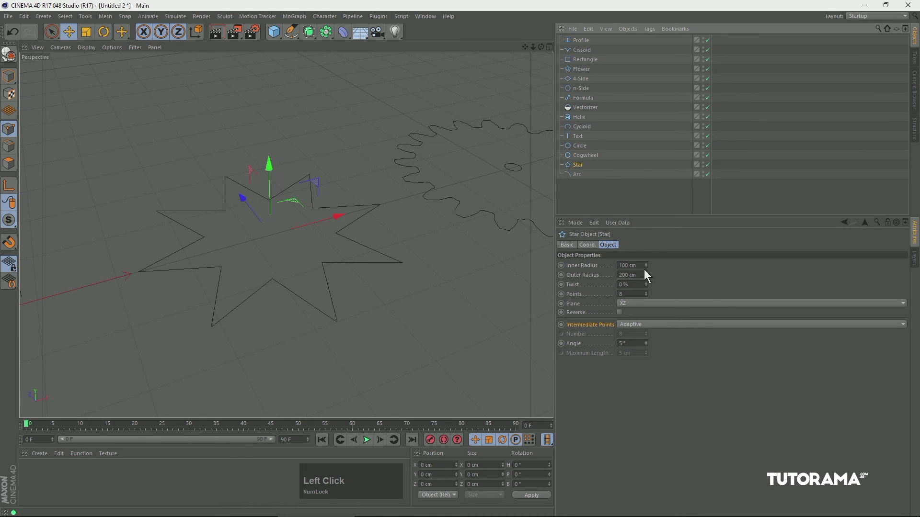
drag(648, 265, 648, 294)
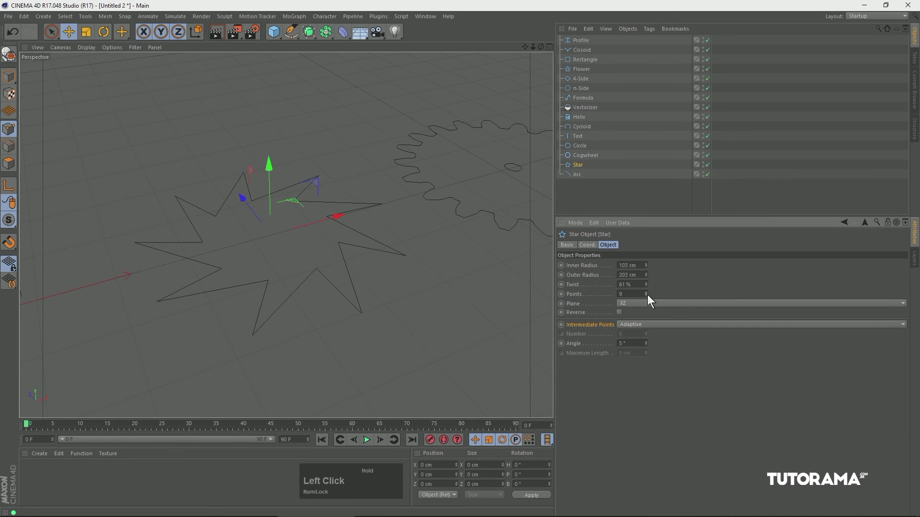
Select the Cogwheel primitive and enable Legacy Mode with 21 teeth and an inner radius of 183 cm.
click(586, 155)
key(1)
drag(532, 162, 280, 219)
key(2)
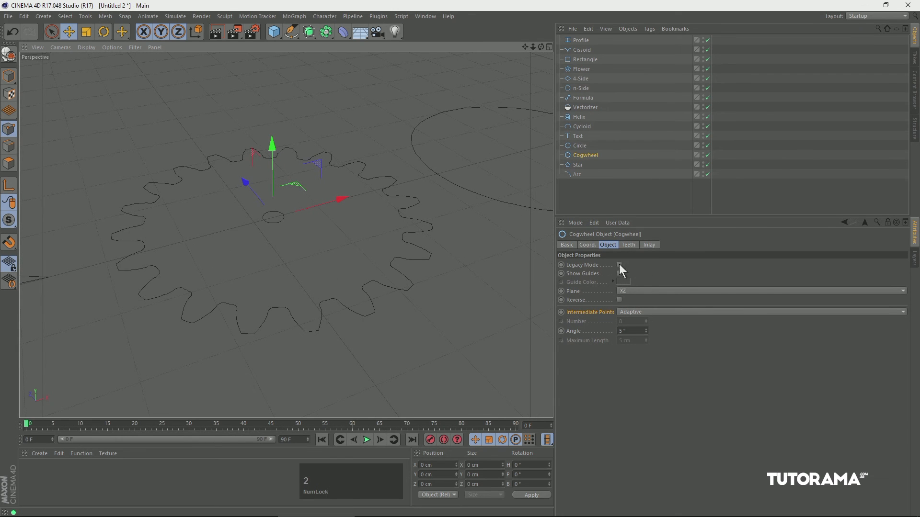
click(612, 249)
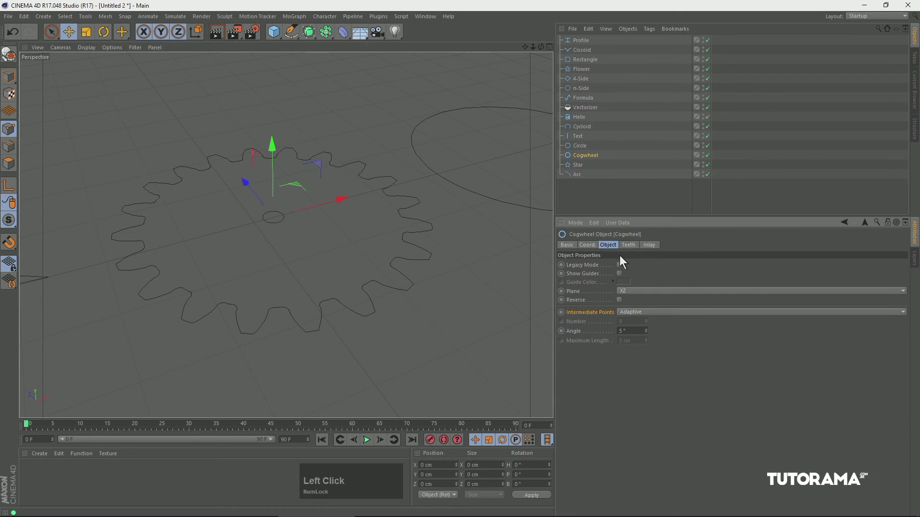
click(619, 265)
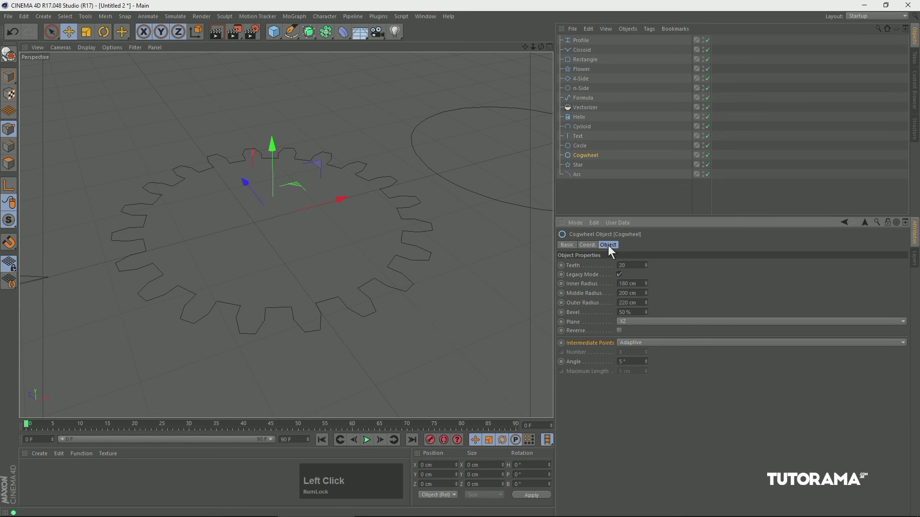
drag(646, 264, 645, 265)
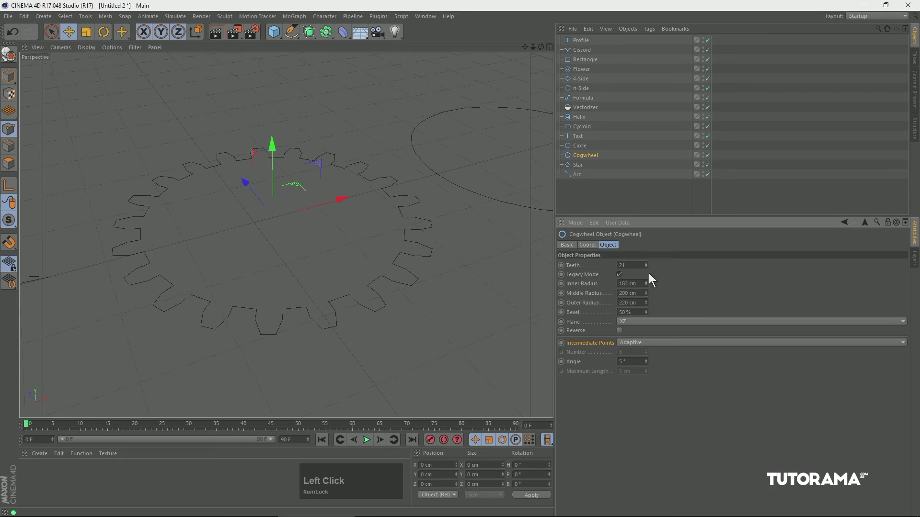
Turn off Legacy Mode and give the cogwheel 19 involute teeth with 3° orientation, 115.952 cm root radius and 10.525° pressure angle.
click(620, 275)
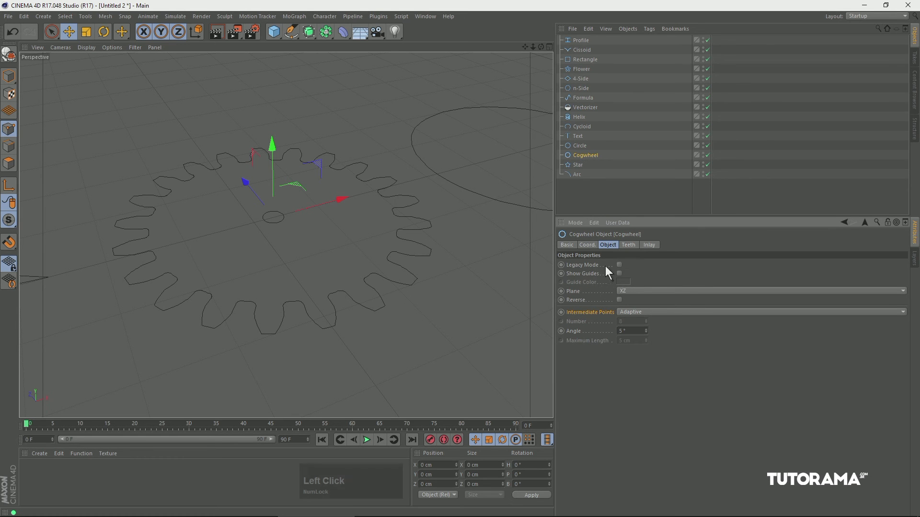
click(629, 246)
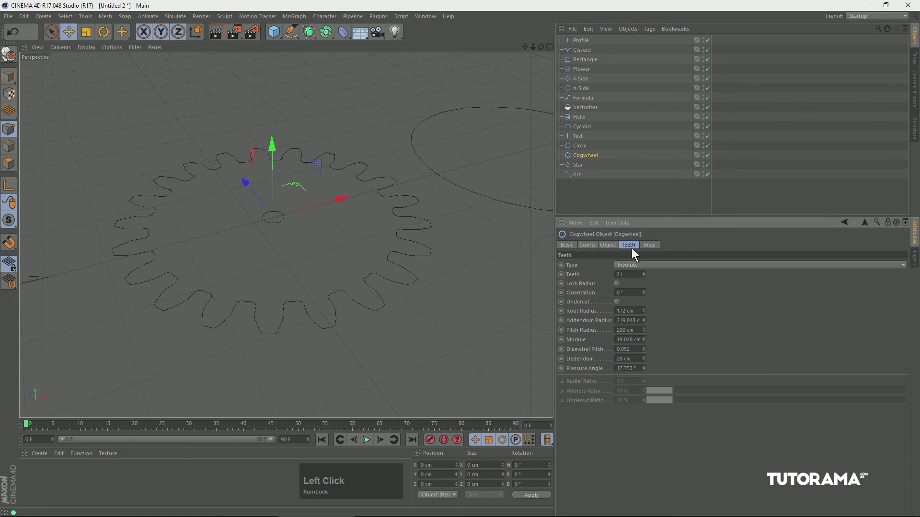
drag(643, 275, 644, 353)
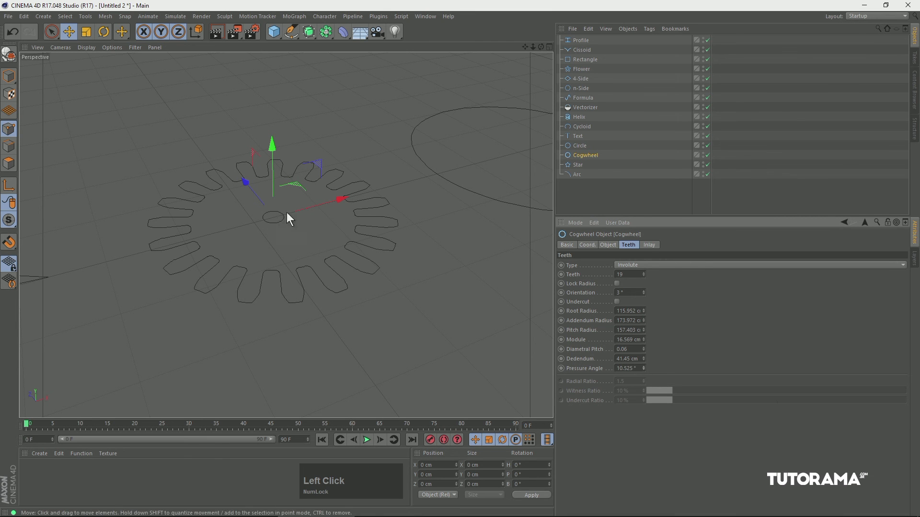
Add a Spokes inlay to the cogwheel with 11 spokes, -8° orientation, 85 cm outer radius, 30% outer width and 57% inner width.
click(649, 246)
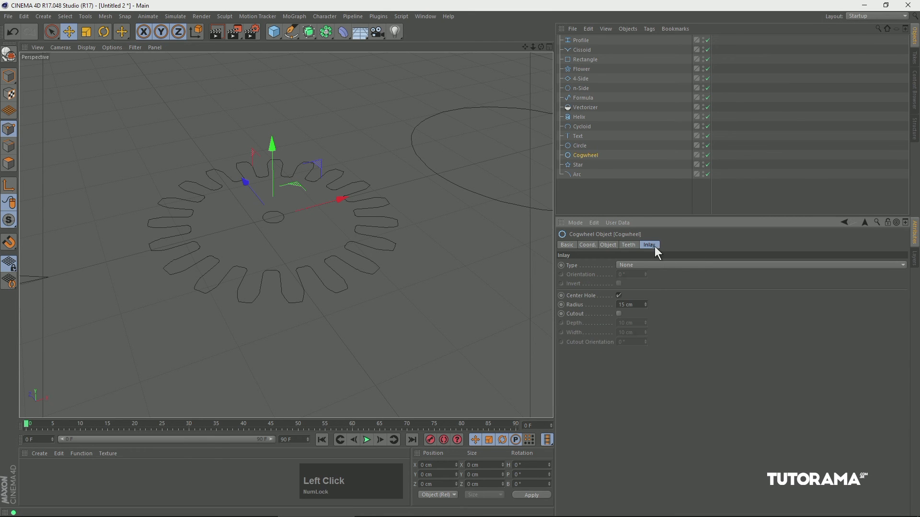
click(637, 267)
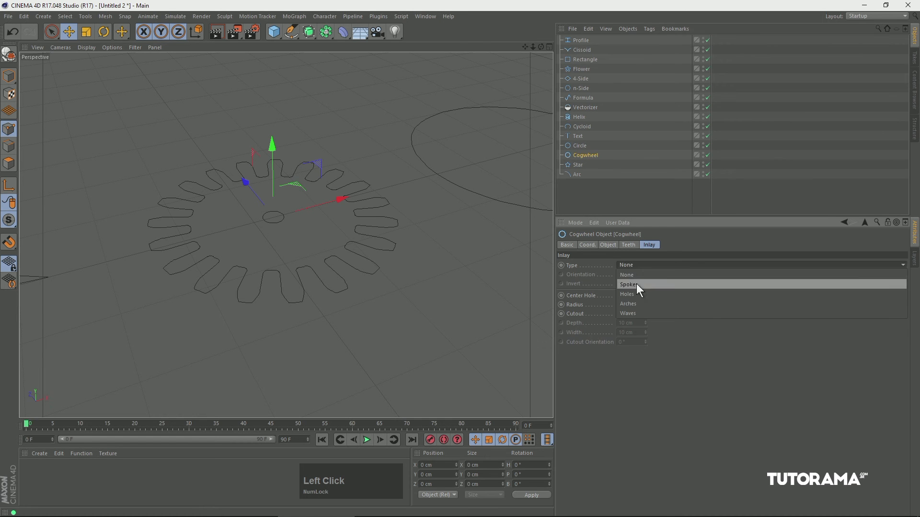
click(637, 284)
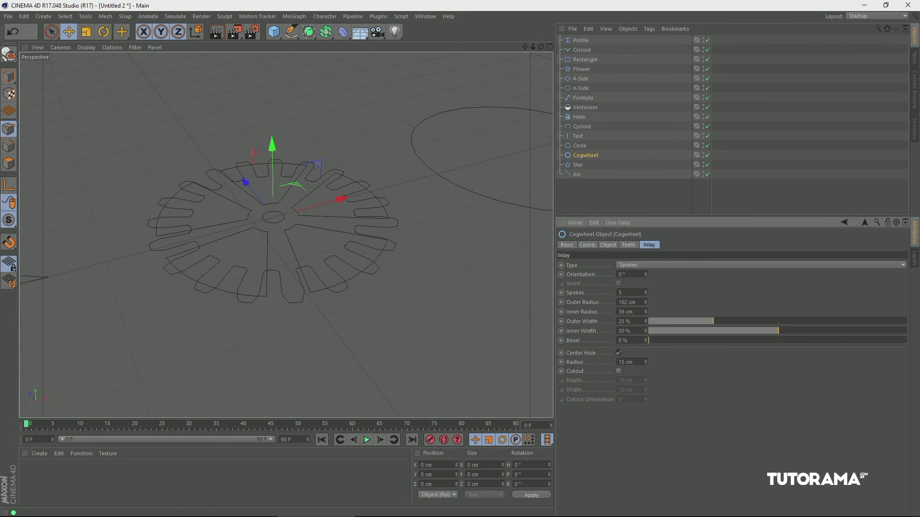
drag(645, 273, 626, 344)
mouse_move(713, 321)
mouse_down()
mouse_move(753, 321)
mouse_move(694, 327)
mouse_move(726, 322)
mouse_up()
drag(806, 332, 776, 328)
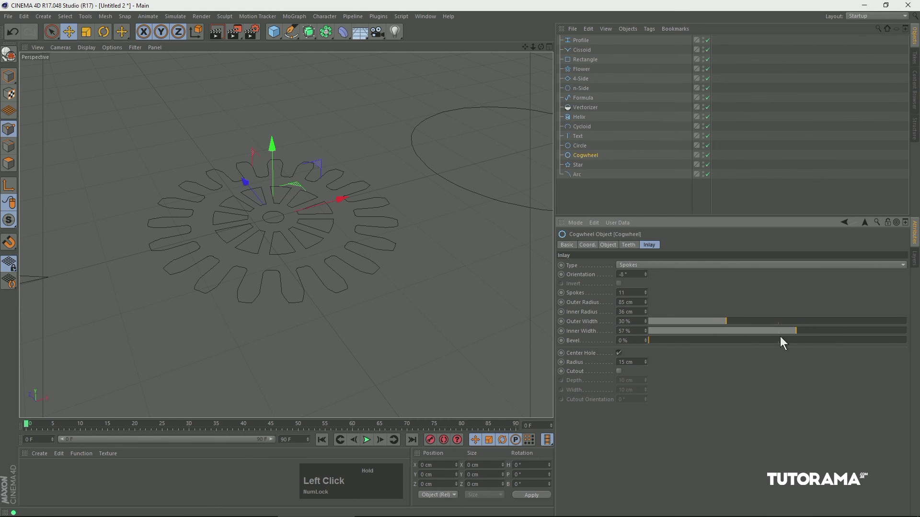
Set the cogwheel's center hole radius to 25 cm and enable its cutout with a depth of -30 cm.
click(619, 352)
click(619, 353)
mouse_move(647, 361)
mouse_down()
mouse_move(651, 347)
mouse_move(647, 355)
mouse_up()
click(619, 371)
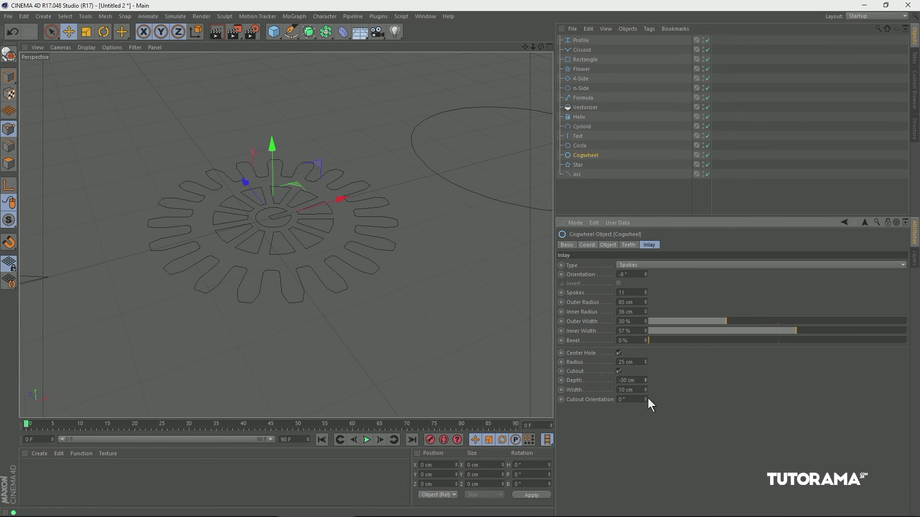
Select the Circle primitive, enable Ellipse and set its radius to 147 cm.
click(579, 146)
drag(476, 168, 290, 230)
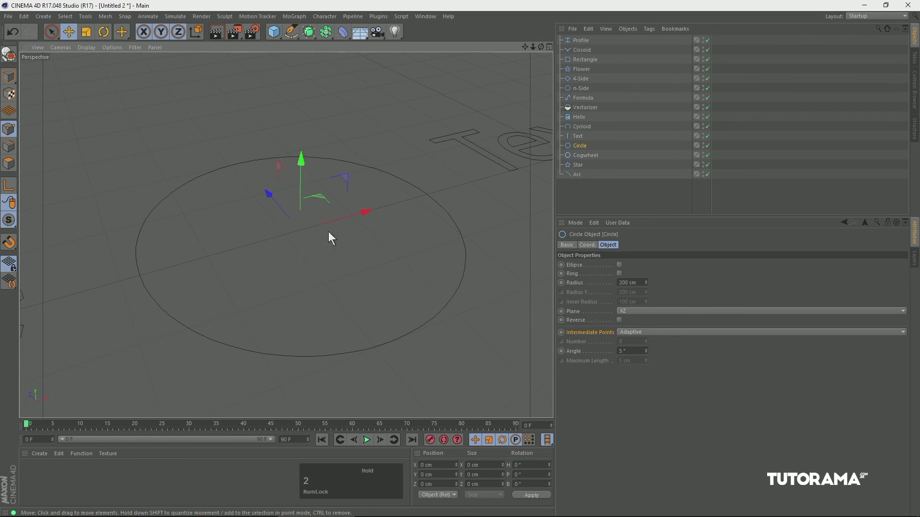
click(619, 265)
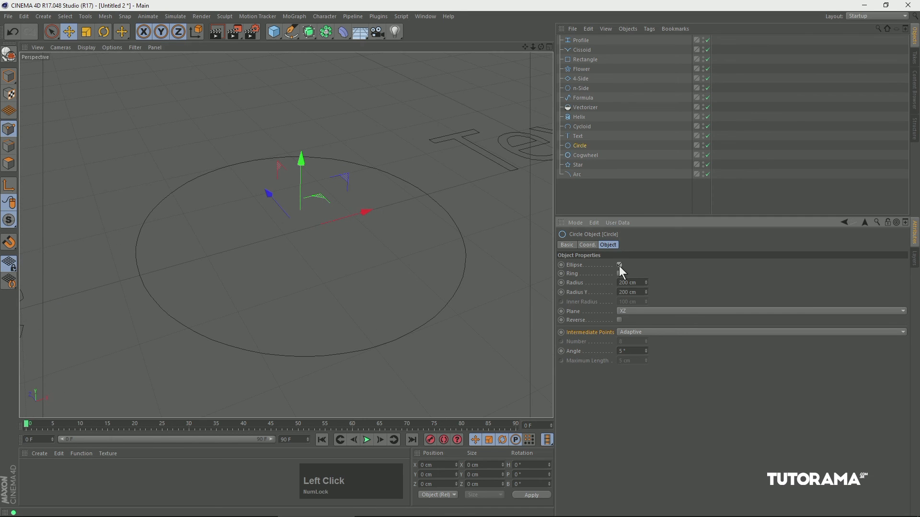
mouse_move(647, 281)
mouse_down()
mouse_move(646, 272)
mouse_move(634, 298)
mouse_move(647, 271)
mouse_move(648, 282)
mouse_up()
Switch the circle from Ellipse to Ring and adjust its ring radii.
click(619, 265)
click(620, 274)
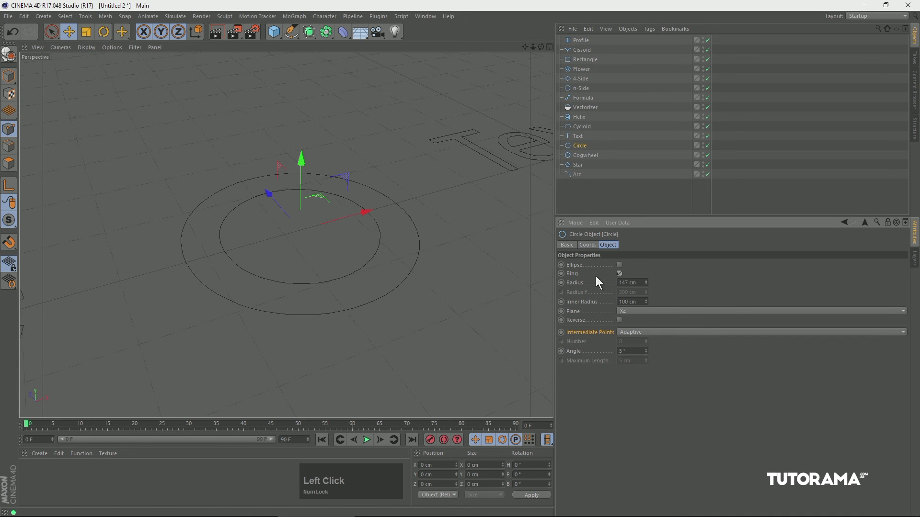
mouse_move(646, 282)
mouse_down()
mouse_move(648, 237)
mouse_move(643, 297)
mouse_up()
Select the Text spline and replace its wording with "C4D".
click(452, 139)
drag(452, 140, 321, 211)
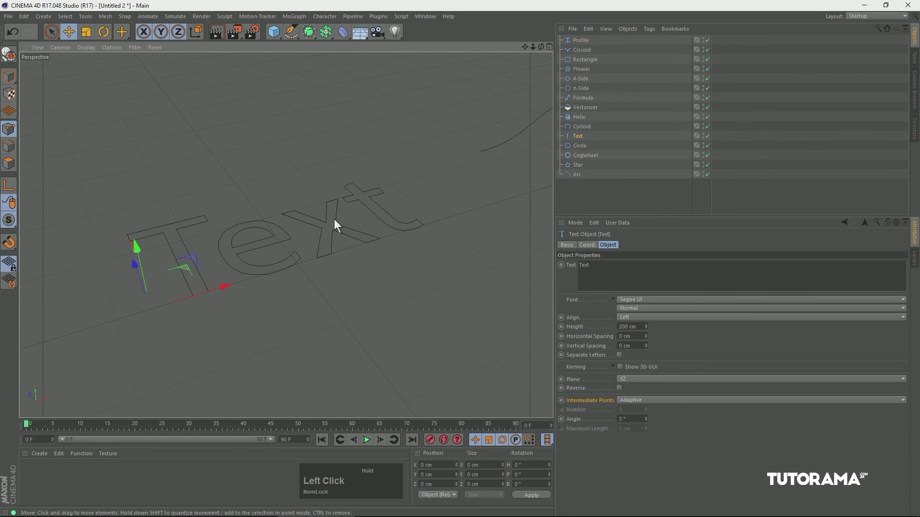
click(611, 247)
drag(594, 265, 546, 258)
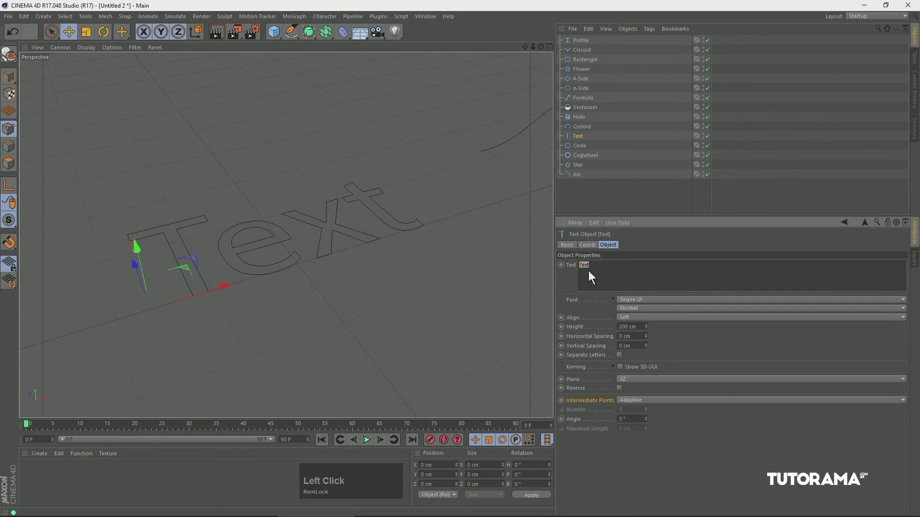
text(C4)
click(648, 239)
Change the C4D text's font to Segoe UI Black in the Regular style.
click(638, 300)
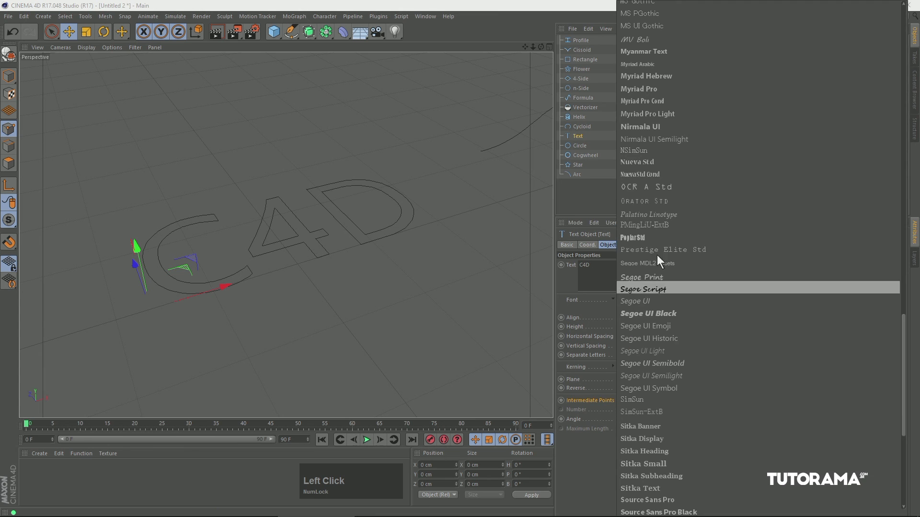
click(648, 314)
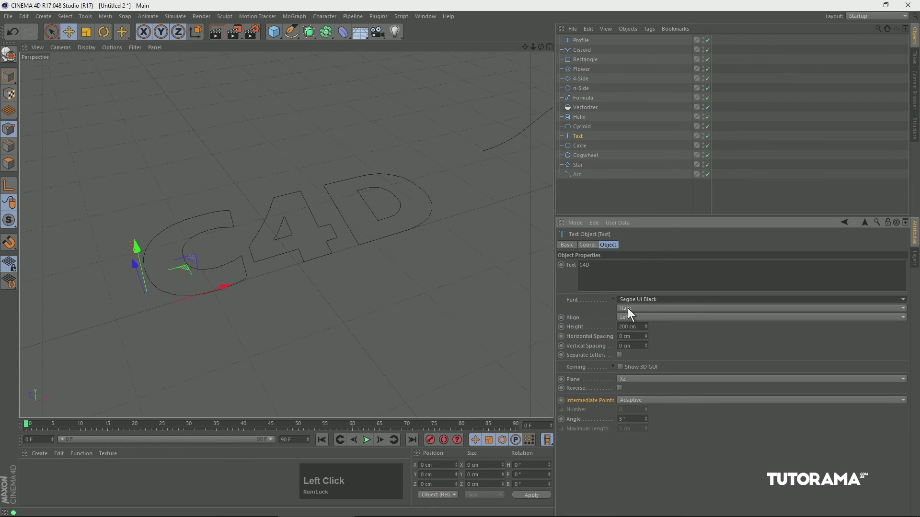
click(634, 310)
click(627, 330)
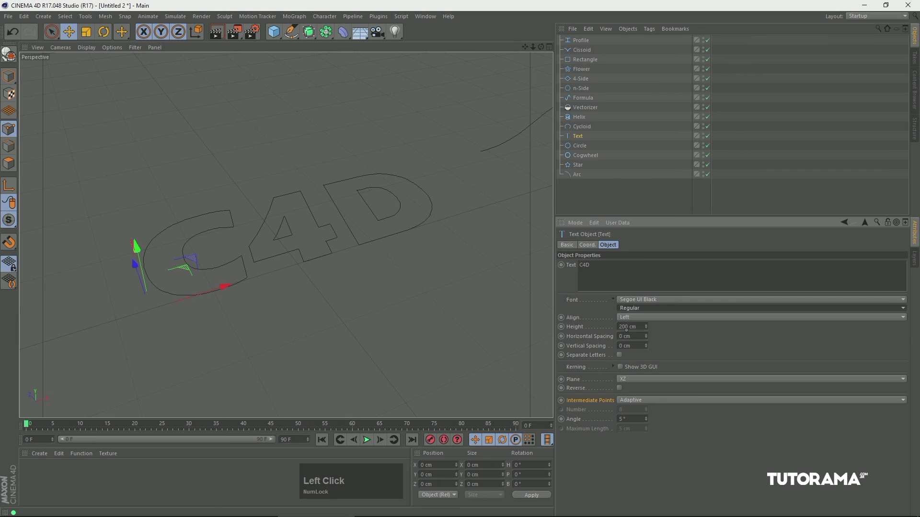
Try the Middle and Right alignments on the C4D text.
click(637, 319)
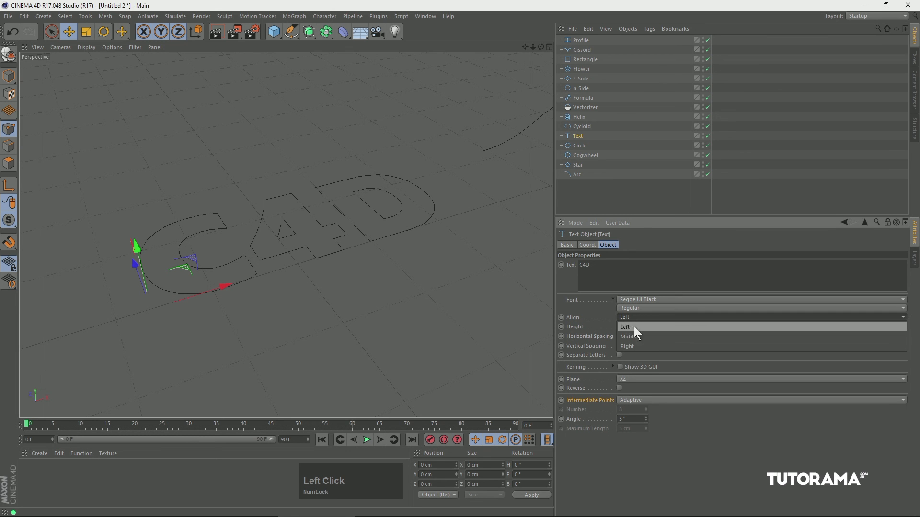
click(630, 337)
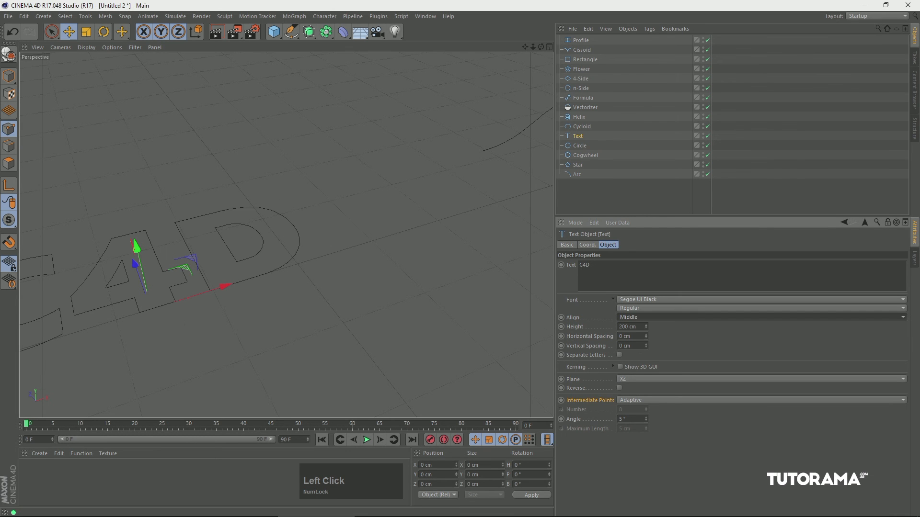
click(632, 318)
click(634, 347)
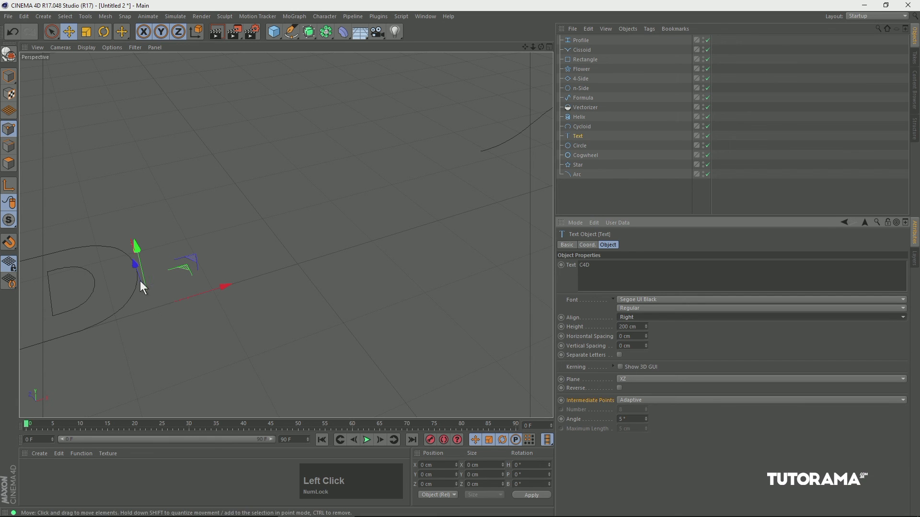
Align the C4D text Left and set its height to 155 cm, horizontal spacing to 7 cm and vertical spacing to 15 cm.
click(661, 318)
click(649, 327)
mouse_move(646, 327)
mouse_down()
mouse_move(641, 261)
mouse_move(626, 365)
mouse_move(646, 321)
mouse_move(643, 284)
mouse_move(630, 346)
mouse_move(634, 322)
mouse_up()
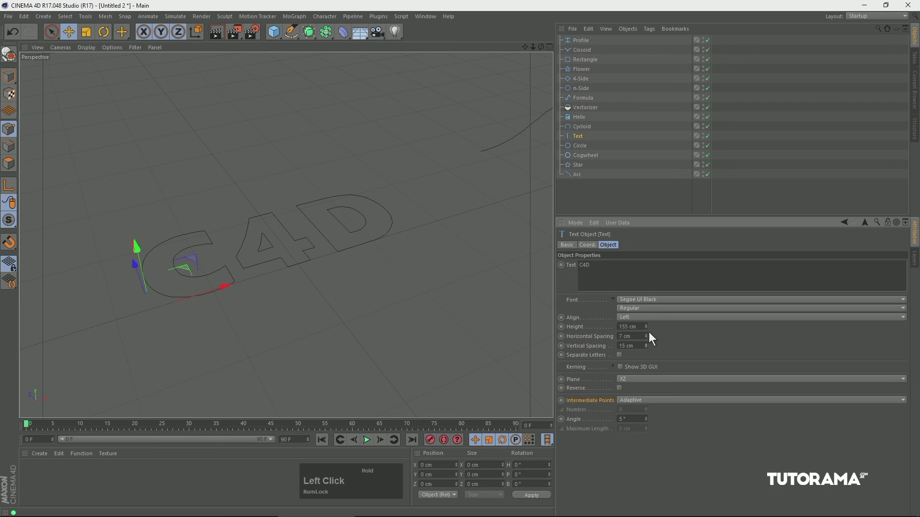
Add a second line reading "TUTORIAL" to the C4D text and set its vertical spacing to -44 cm.
key(ctrl+z)
click(591, 266)
key(shift+Return)
text(TUTORIAL)
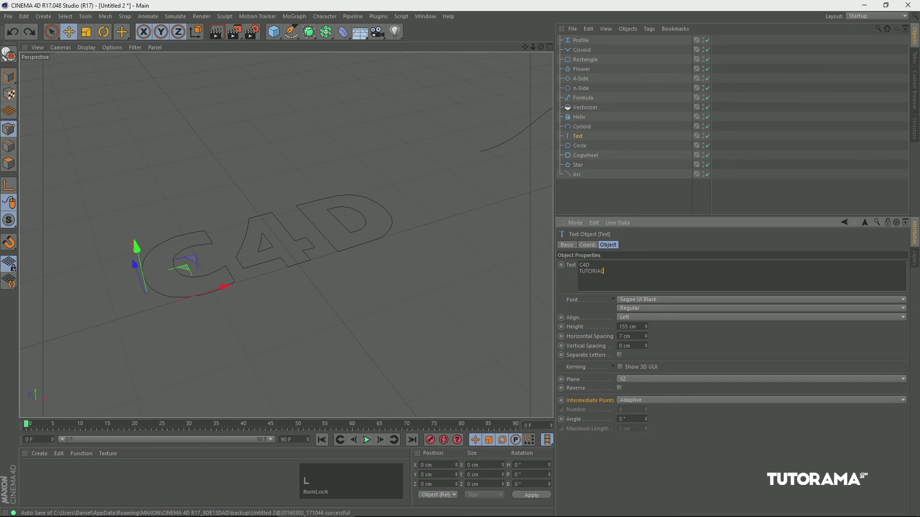
click(643, 342)
drag(645, 345, 635, 398)
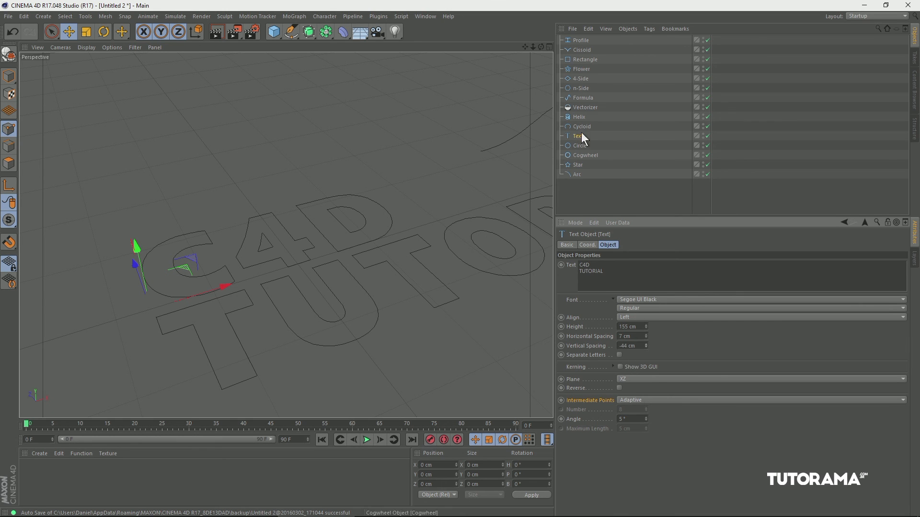
Turn on the text's 3D kerning GUI and switch to Model mode.
click(620, 367)
mouse_move(329, 261)
alt+mouse_down()
mouse_move(343, 304)
mouse_move(331, 276)
alt+mouse_up()
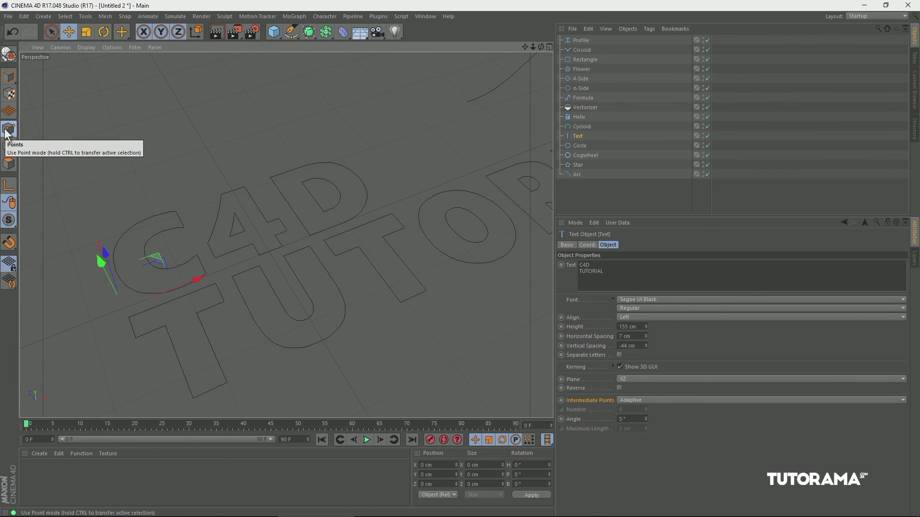
click(11, 81)
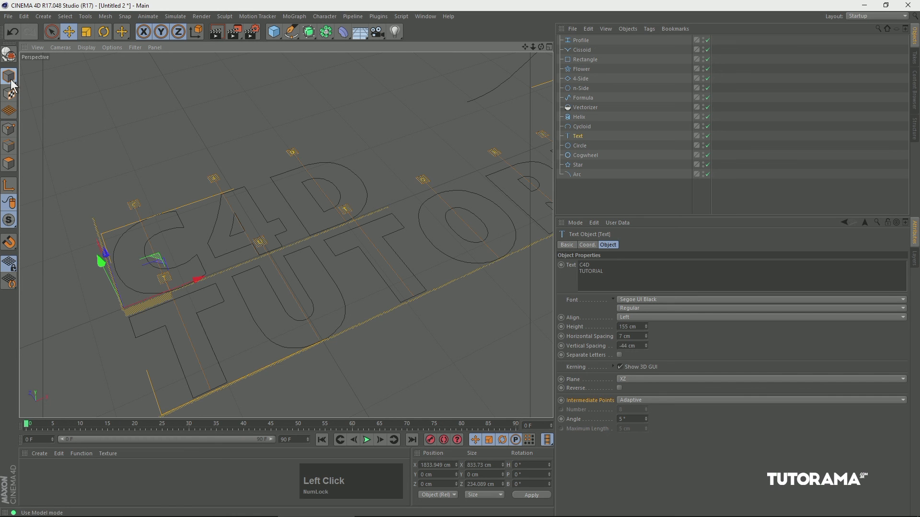
click(620, 367)
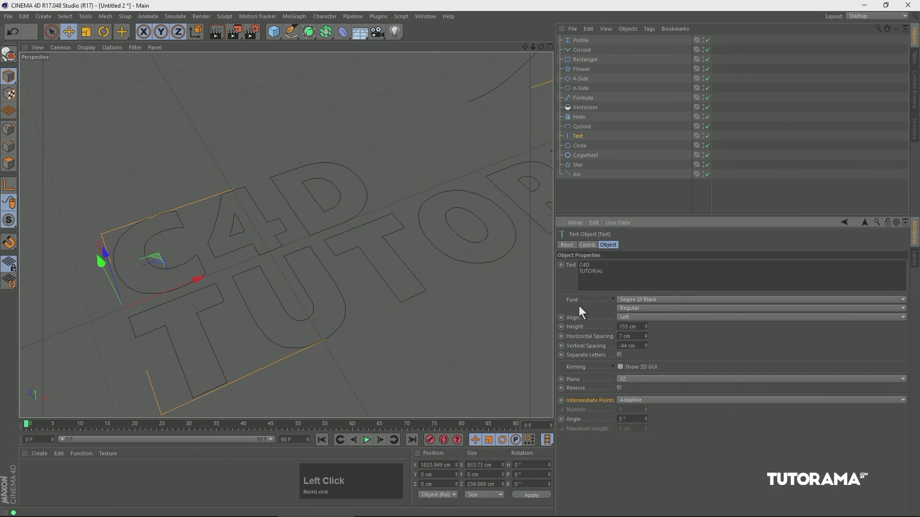
click(620, 367)
Adjust the kerning of the O and second T in TUTORIAL and of the D in C4D.
mouse_move(424, 180)
mouse_down()
mouse_move(415, 188)
mouse_move(422, 181)
mouse_up()
mouse_move(345, 213)
mouse_down()
mouse_move(360, 203)
mouse_move(343, 213)
mouse_up()
drag(288, 154, 284, 156)
Remove the "TUTORIAL" line from the text, leaving only "C4D".
drag(606, 272, 568, 275)
key(BackSpace)
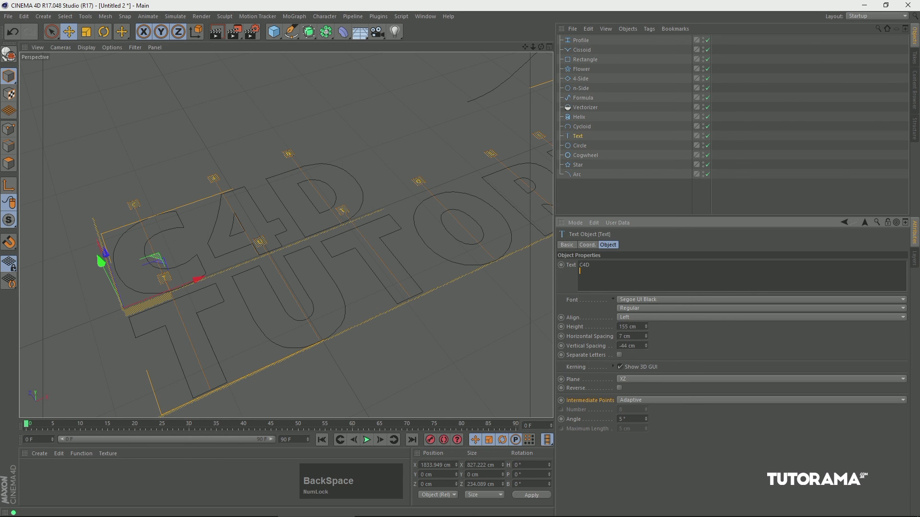
click(679, 346)
Set the Cycloid spline to Epicycloid with radius 152 cm, a 179 cm and start angle 143°, and keep varying its dimensions.
alt+middle_drag(393, 180, 271, 274)
alt+drag(272, 274, 546, 127)
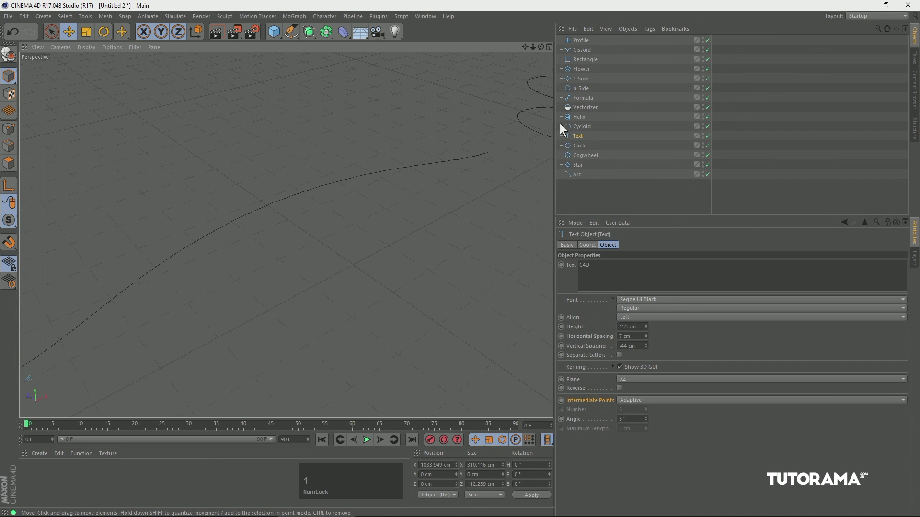
click(581, 127)
key(2)
mouse_move(316, 260)
mouse_down()
mouse_move(287, 272)
mouse_move(300, 268)
mouse_up()
key(1)
drag(358, 254, 378, 234)
drag(646, 275, 664, 234)
click(645, 265)
click(639, 284)
drag(363, 329, 352, 210)
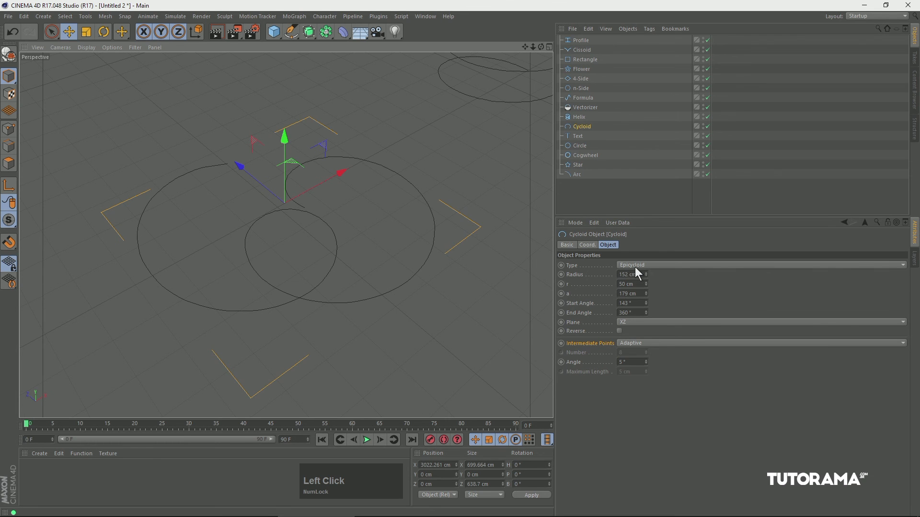
drag(647, 279, 591, 393)
Select the Helix spline and reduce its start radius to narrow the lower coil.
click(461, 123)
drag(461, 123, 326, 254)
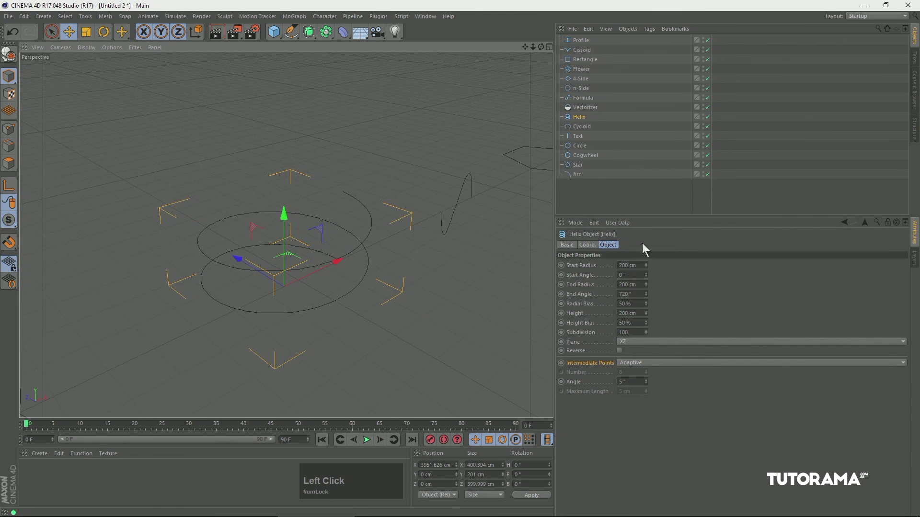
drag(646, 267, 636, 298)
Load the image 08.png as the Vectorizer spline's texture without copying it to the project location.
click(585, 108)
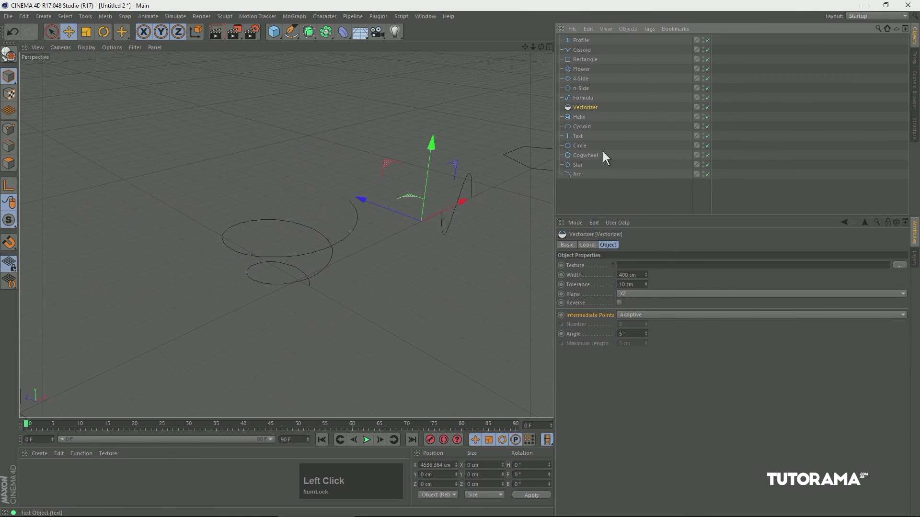
drag(446, 196, 235, 172)
drag(436, 280, 363, 283)
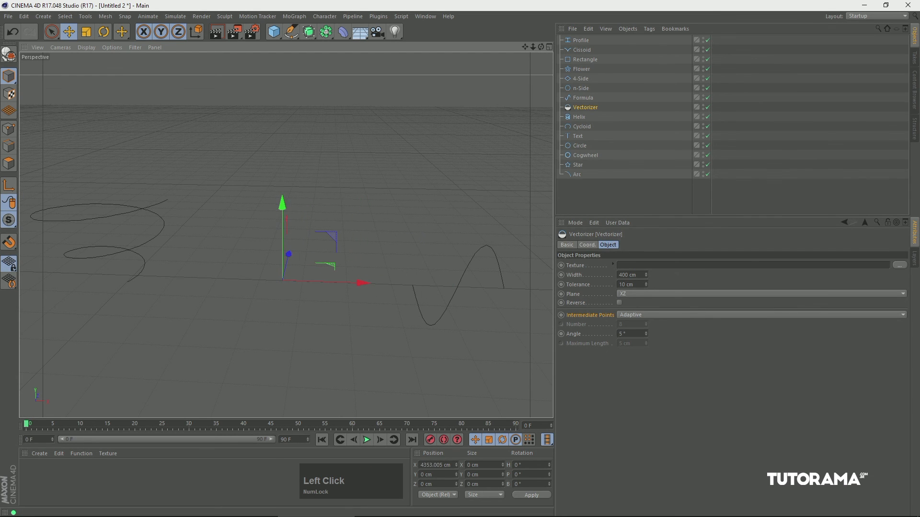
click(593, 267)
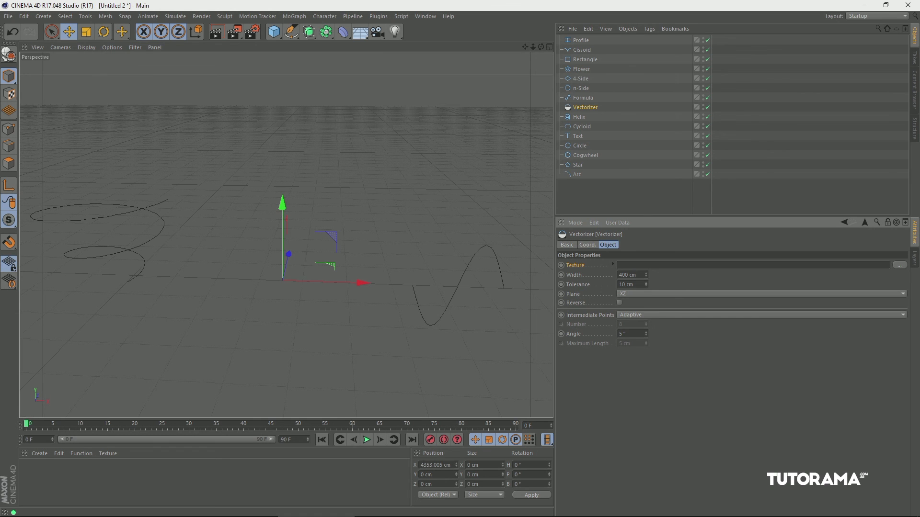
click(896, 266)
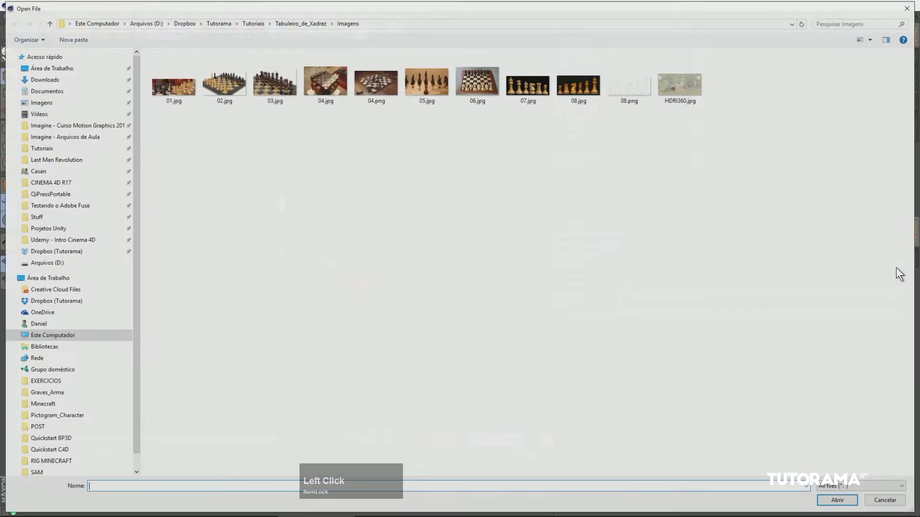
click(623, 87)
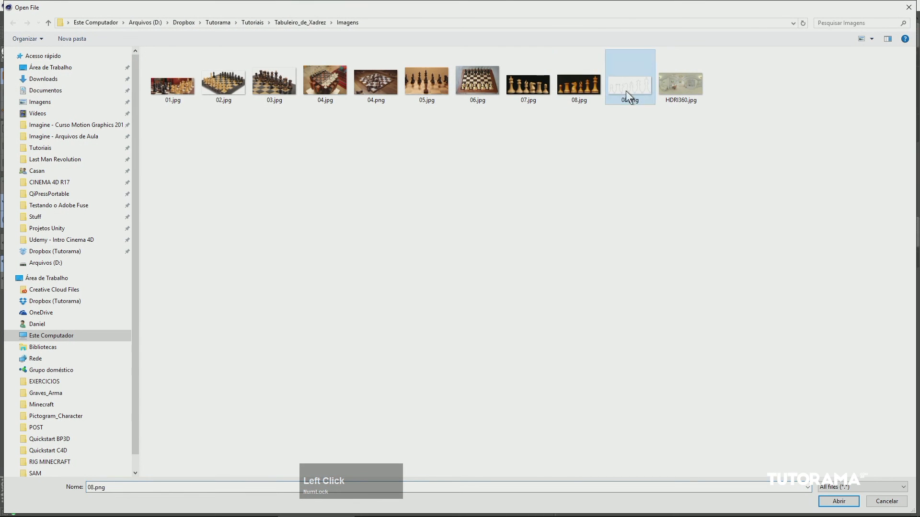
click(839, 501)
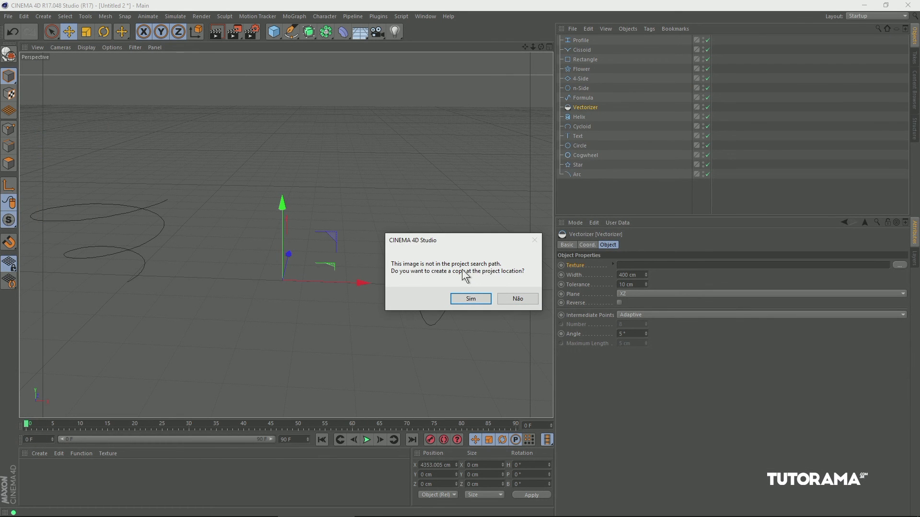
click(517, 299)
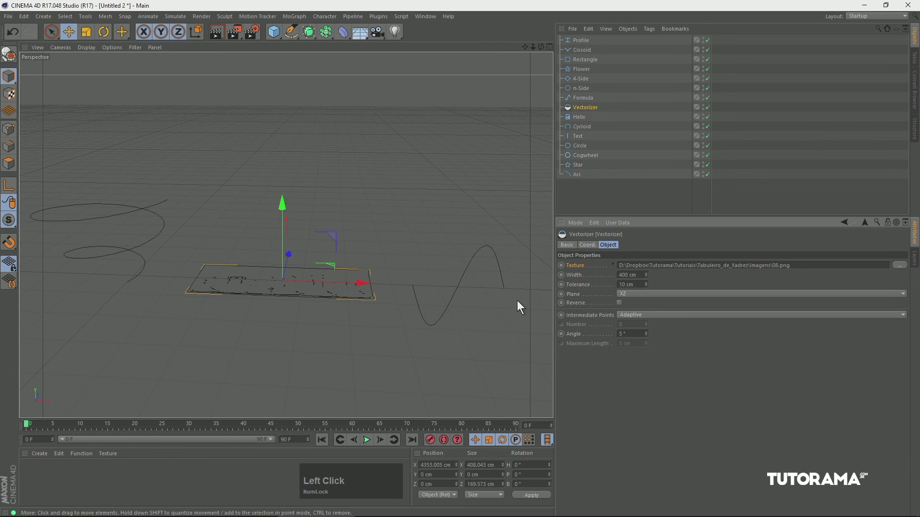
Adjust the width and tolerance of the Vectorizer spline.
key(3)
drag(304, 274, 339, 327)
key(2)
drag(281, 318, 349, 311)
drag(646, 275, 626, 340)
mouse_move(351, 289)
alt+mouse_down()
mouse_move(387, 268)
mouse_move(354, 286)
alt+mouse_up()
Try other Tmin and Tmax values on the Formula spline and undo the changes.
click(588, 97)
alt+drag(416, 163, 98, 268)
drag(248, 256, 422, 246)
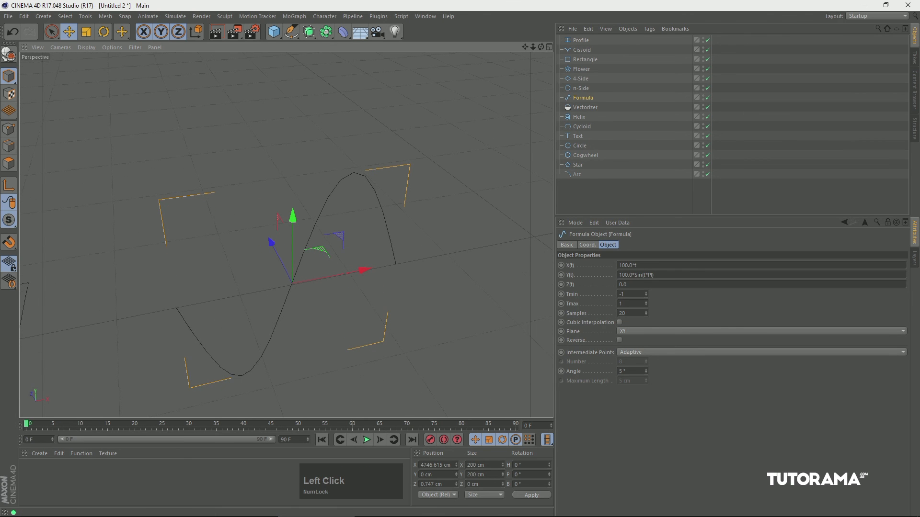
drag(643, 266, 573, 270)
drag(657, 275, 648, 303)
click(656, 301)
key(ctrl+z)
key(ctrl+z)
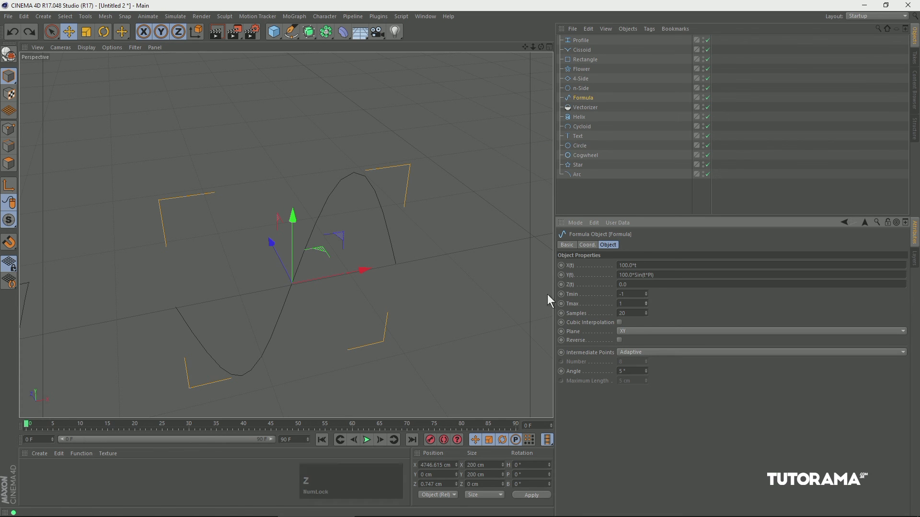
Examine the n-Side and 4-Side splines up close.
click(579, 90)
key(1)
drag(403, 164, 177, 194)
drag(429, 171, 289, 153)
click(581, 79)
drag(467, 134, 158, 195)
Set the Flower spline's inner radius to 120 cm and outer radius to 254 cm.
click(582, 69)
drag(462, 154, 209, 215)
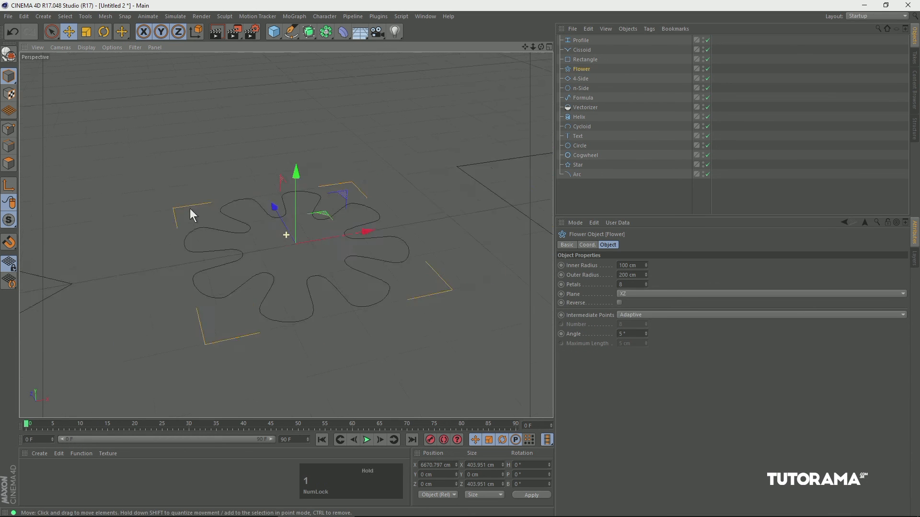
mouse_move(646, 265)
mouse_down()
mouse_move(645, 195)
mouse_move(642, 291)
mouse_move(649, 283)
mouse_up()
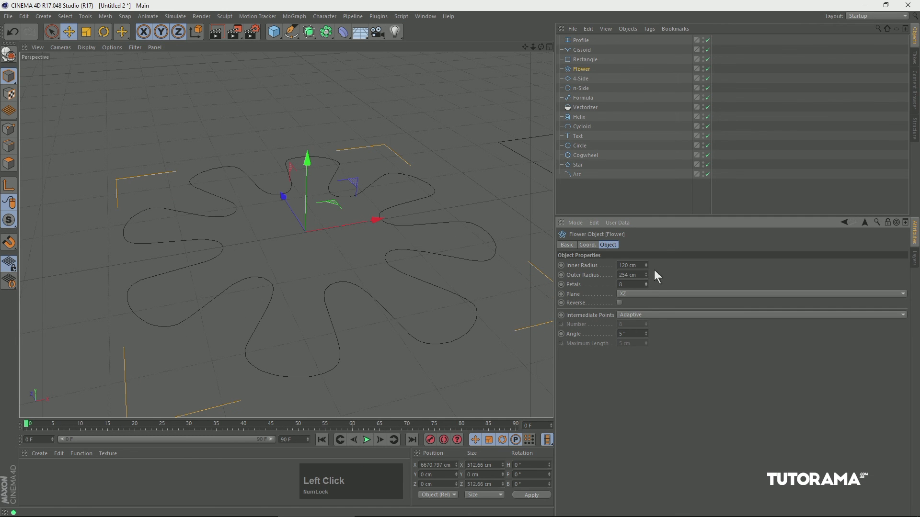
Set the Rectangle spline to 451 cm wide and 399 cm high, and enable rounding with a 68 cm radius.
click(579, 63)
alt+middle_drag(391, 151, 163, 230)
key(2)
drag(405, 191, 328, 197)
key(1)
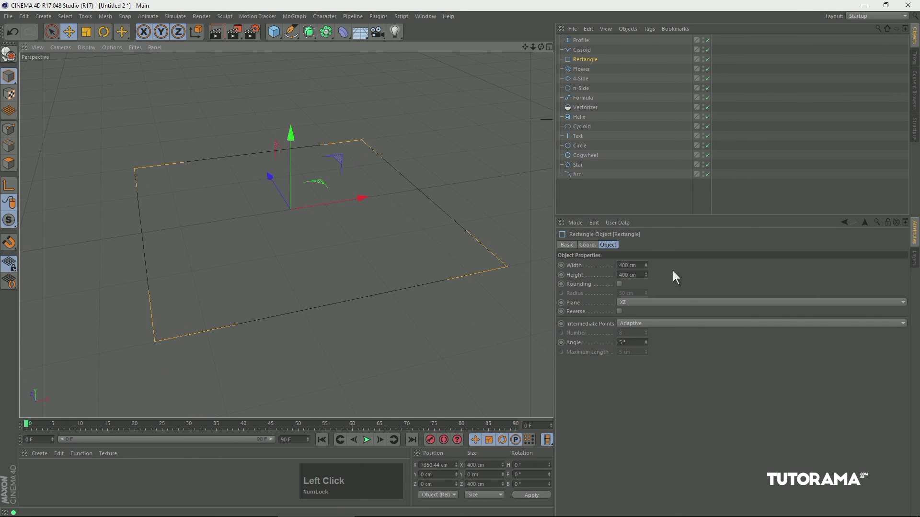
drag(646, 265, 617, 294)
click(619, 284)
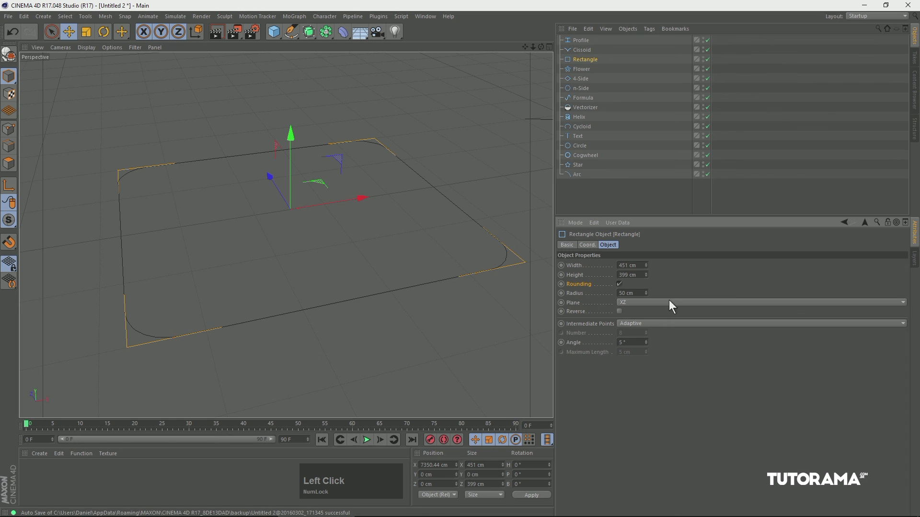
mouse_move(646, 293)
mouse_down()
mouse_move(653, 238)
mouse_move(651, 287)
mouse_up()
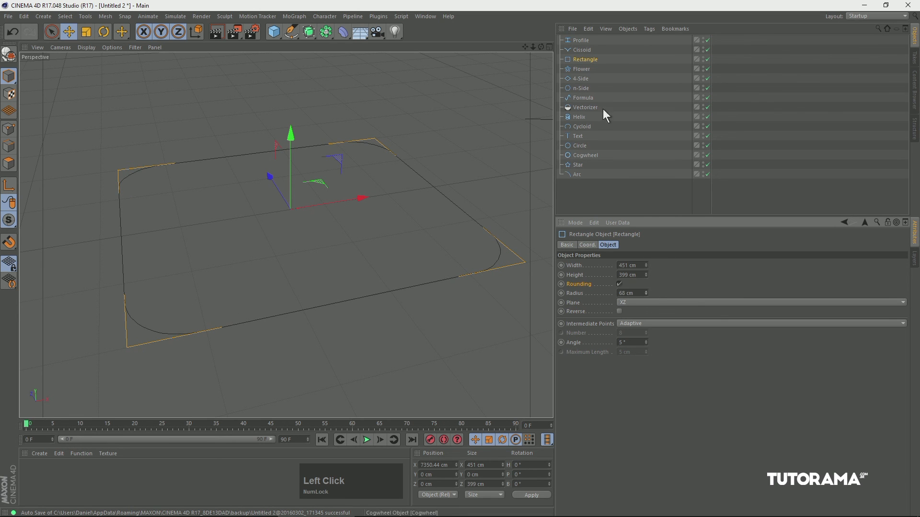
Select the Cissoid spline and adjust its width and tension.
click(576, 51)
drag(489, 144, 356, 275)
key(2)
drag(646, 275, 642, 304)
Select the Profile spline and try the L Shape, T Shape and U Shape types.
click(578, 41)
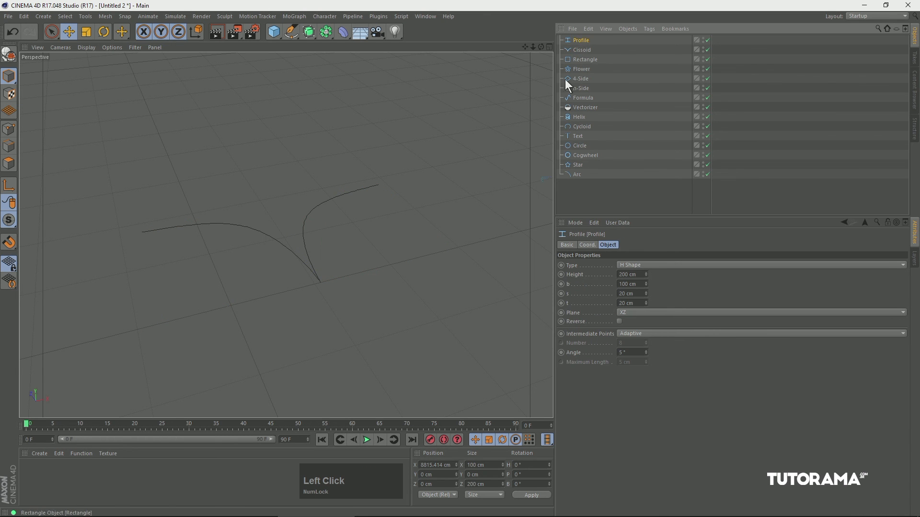
key(s)
key(1)
drag(352, 239, 339, 258)
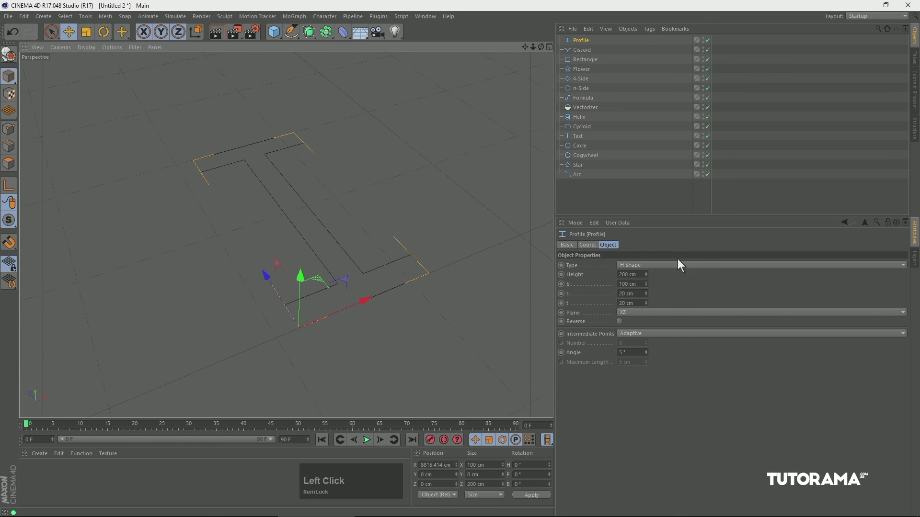
click(639, 266)
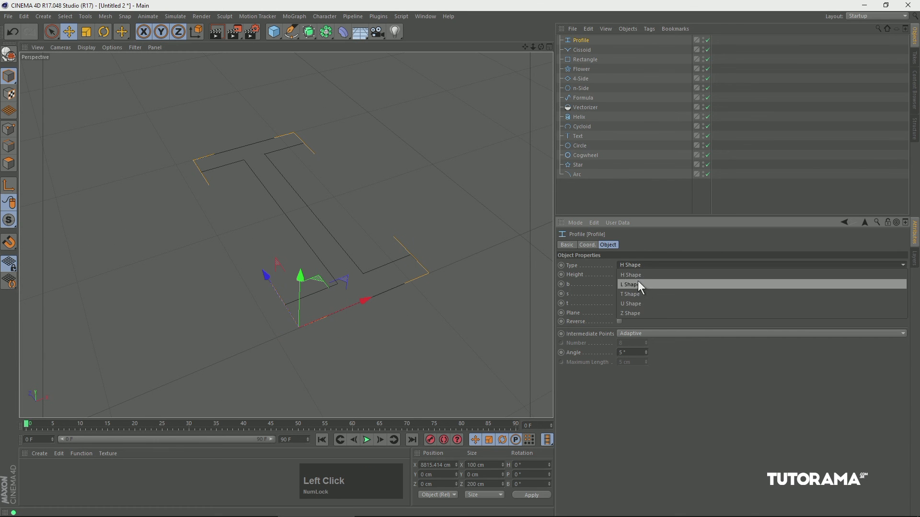
click(633, 284)
click(636, 295)
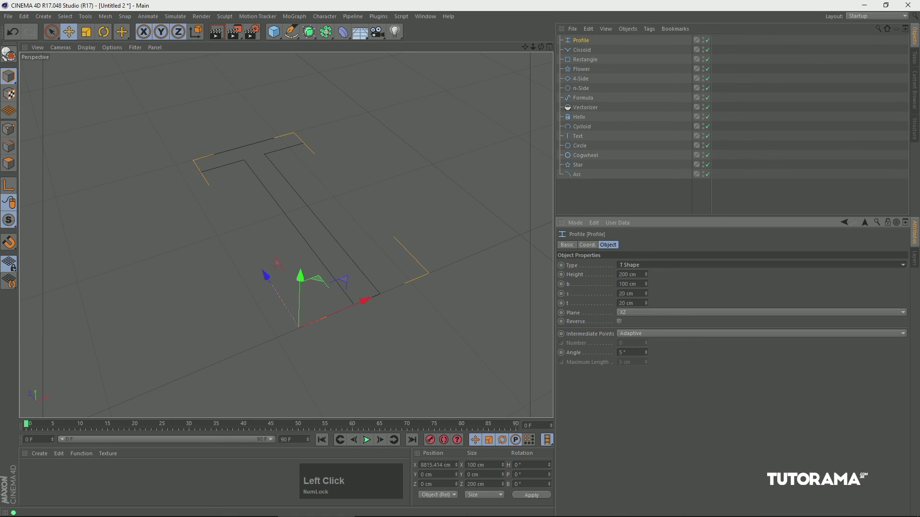
click(657, 265)
click(642, 304)
Set the Profile spline's type to Z Shape, with height 140 cm and b 83 cm.
click(654, 266)
click(639, 312)
drag(646, 274, 643, 301)
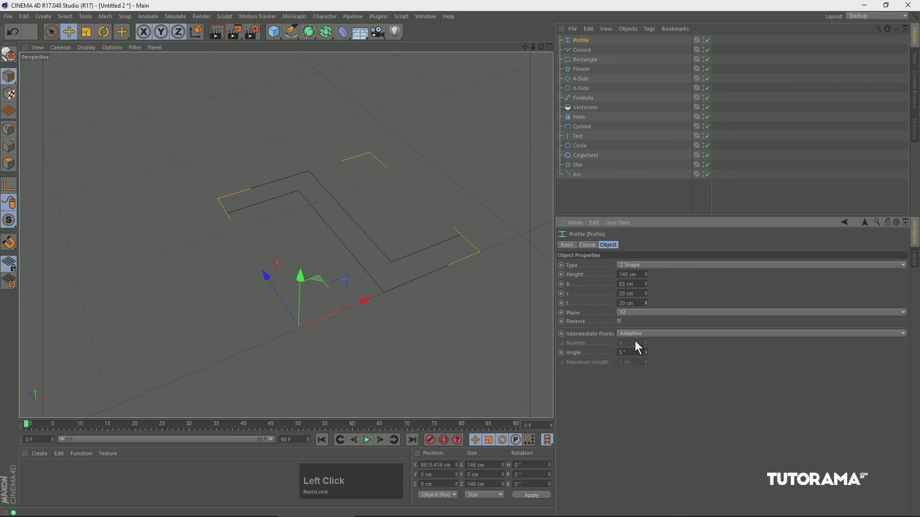
Deselect the Profile spline and view the whole row of spline primitives together.
click(434, 351)
key(h)
key(1)
mouse_move(348, 268)
mouse_down()
mouse_move(357, 257)
mouse_move(338, 255)
mouse_up()
key(2)
key(1)
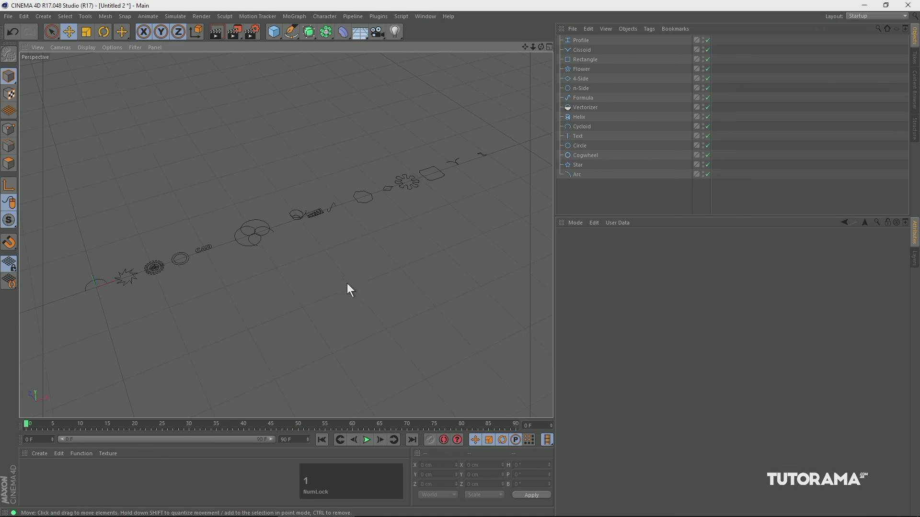